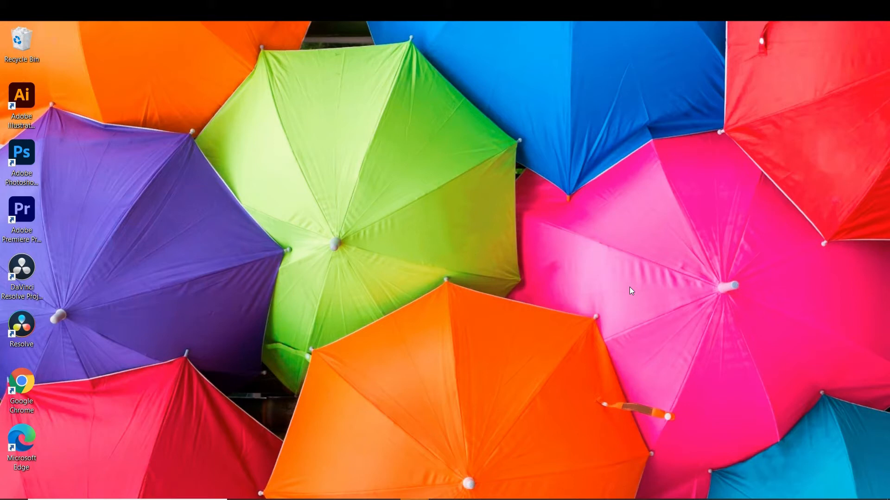
Launch Excel from the desktop with an empty workbook and maximize its window.
key("super")
type("exc")
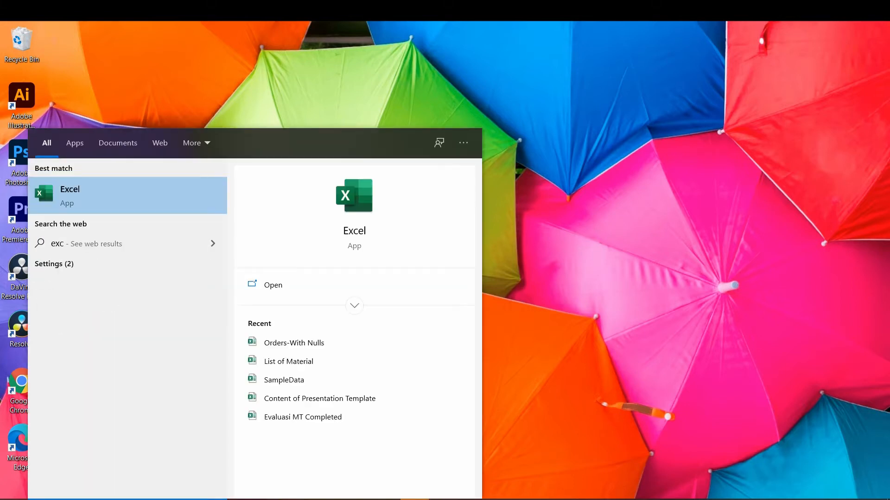
type("el")
key("Return")
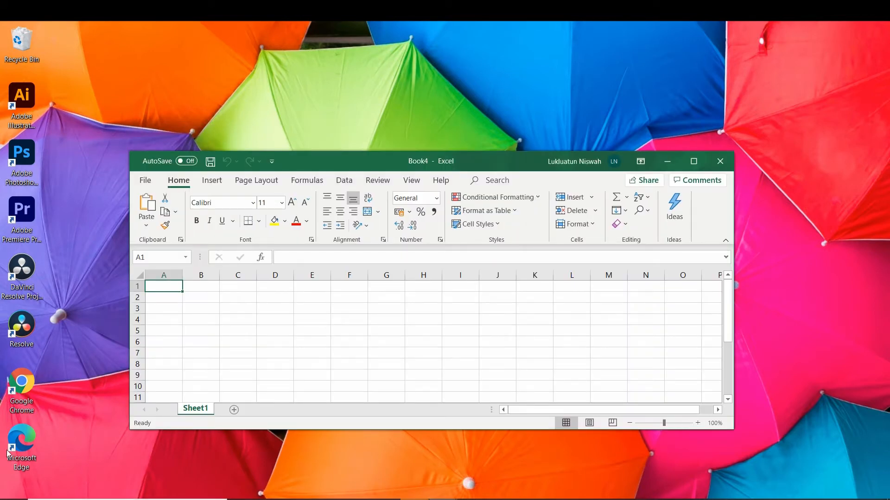
double_click(430, 163)
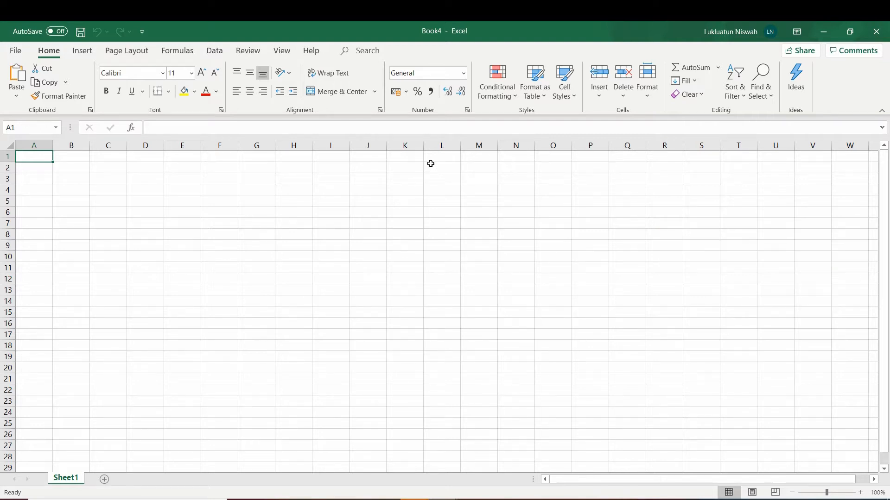
Create a new blank workbook.
left_click(15, 51)
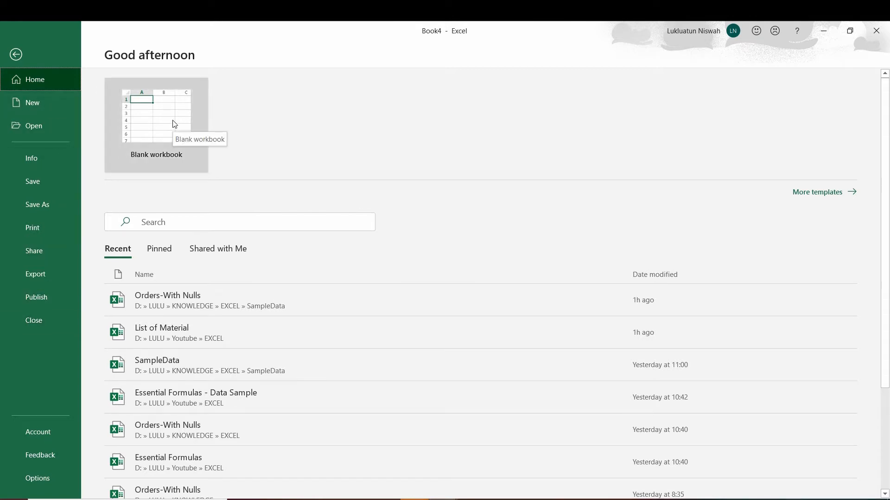
left_click(45, 107)
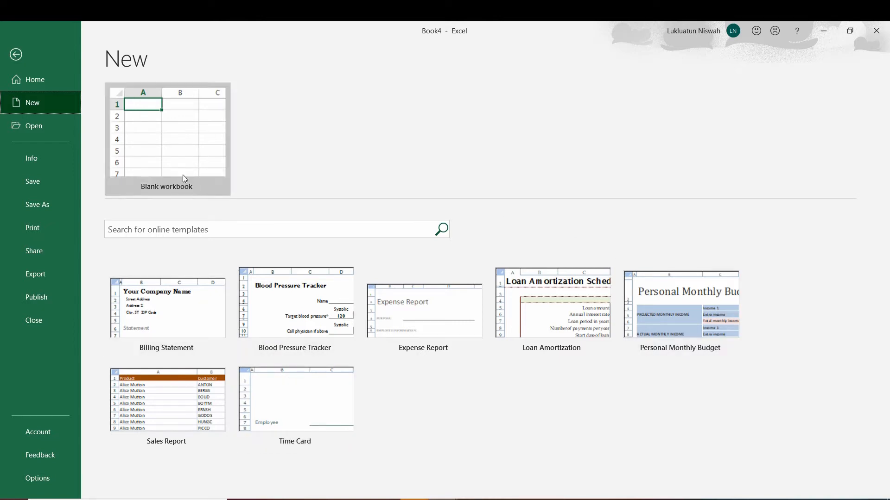
left_click(169, 170)
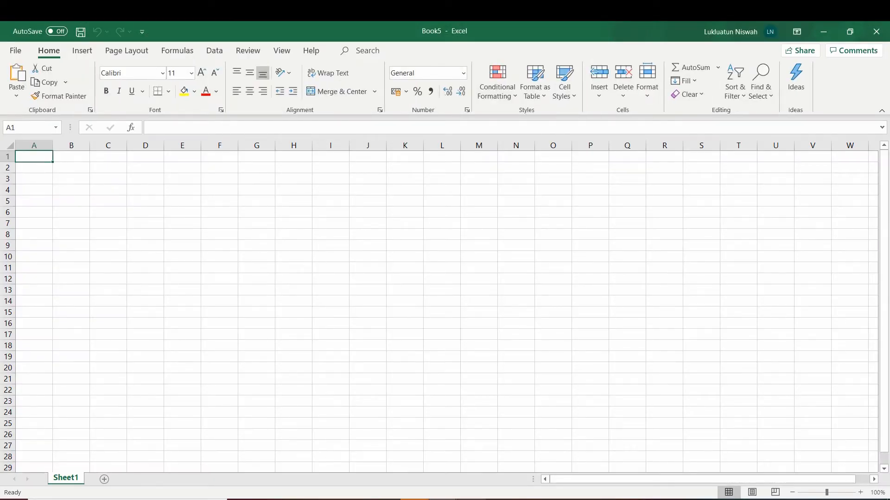
left_click(443, 499)
left_click(494, 424)
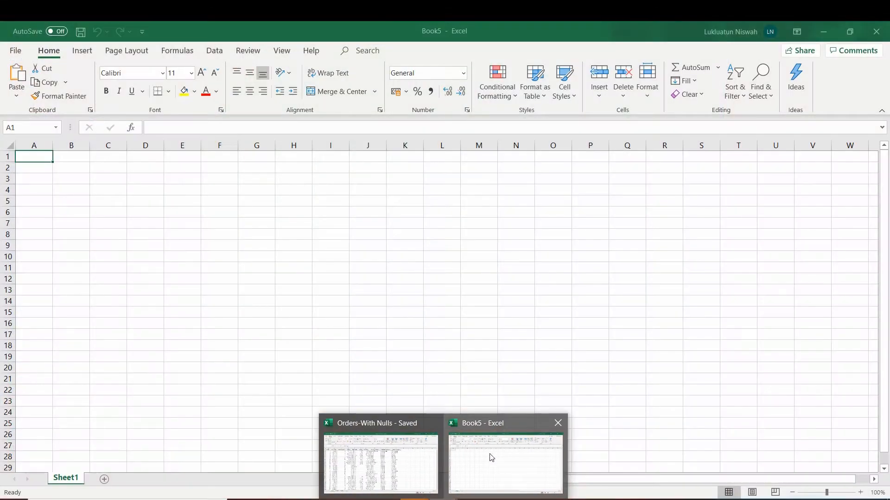
left_click(465, 419)
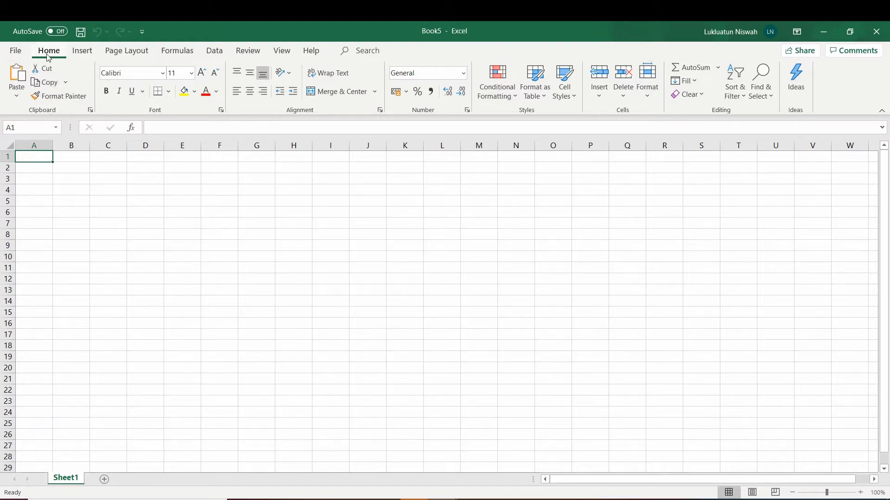
left_click(83, 51)
left_click(126, 51)
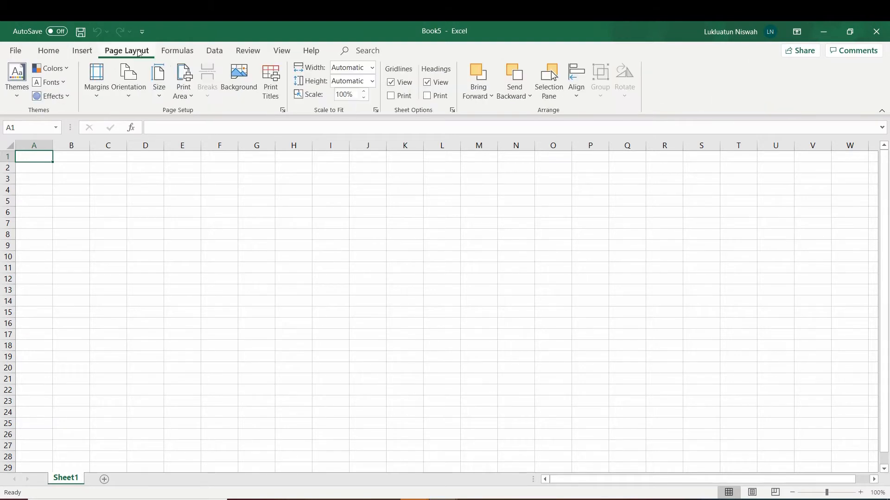
left_click(179, 51)
left_click(48, 51)
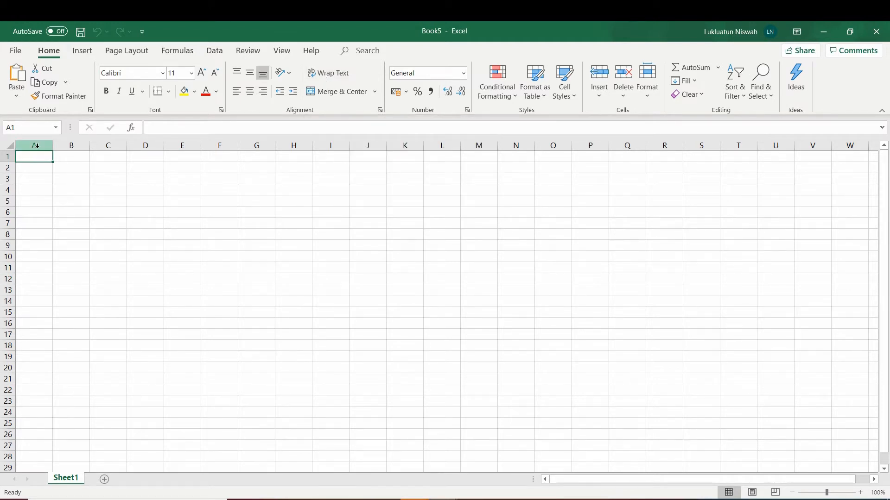
Examine the extent of the worksheet by going to its last column and its last row, returning to cell A1 each time.
left_click_drag(37, 146, 808, 148)
left_click(809, 159)
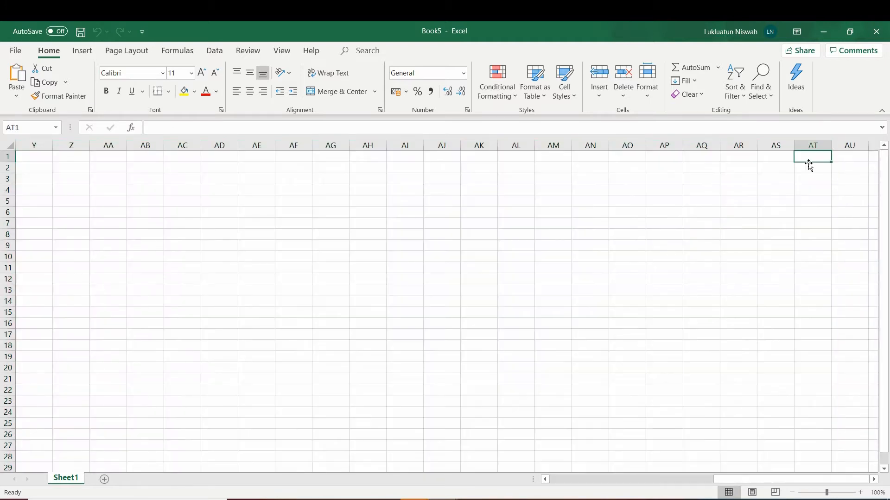
key("ctrl+Right")
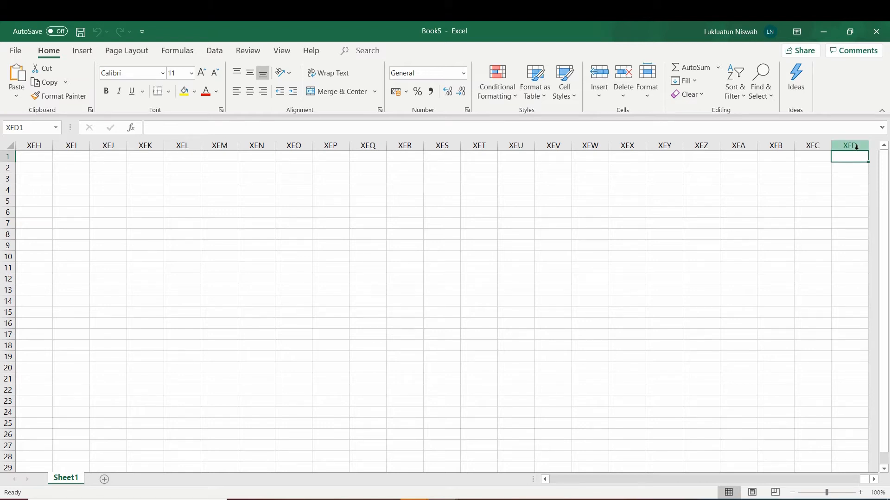
key("ctrl+Left")
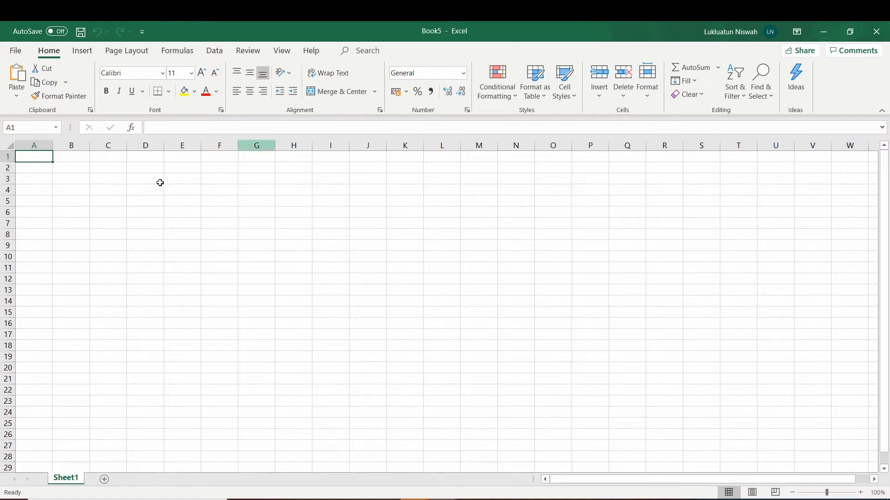
left_click_drag(8, 157, 10, 350)
left_click(25, 290)
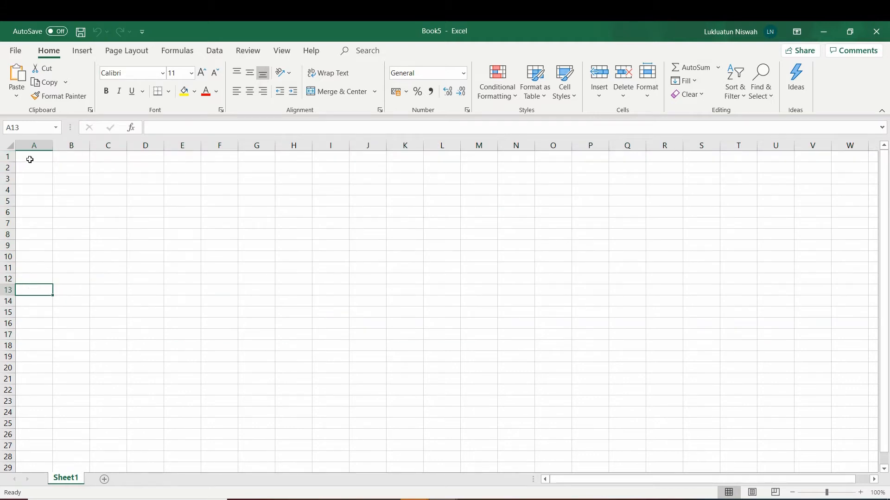
left_click(29, 158)
key("ctrl+Down")
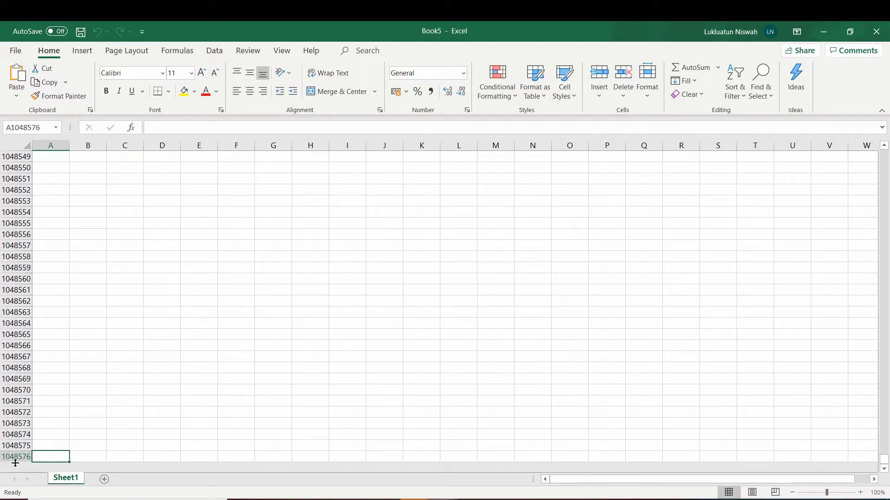
key("ctrl+Home")
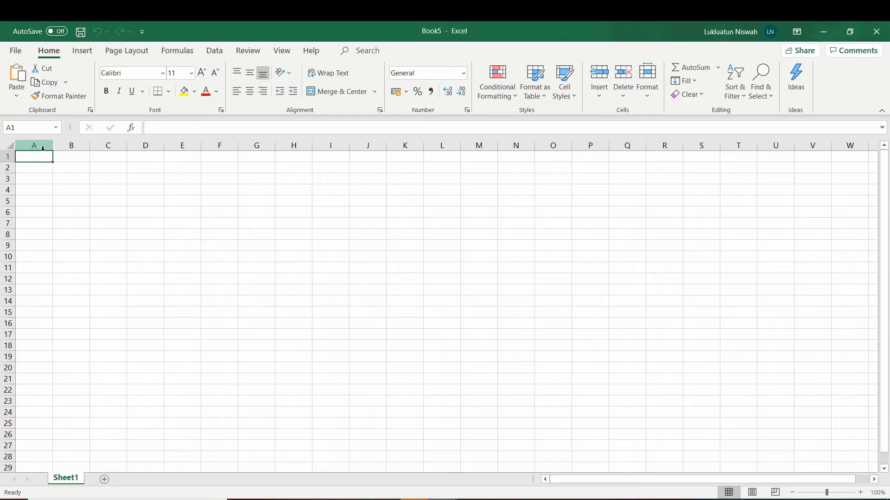
Select cells B1, C1, D1, E1, A1 and B4 in turn to examine how each cell is addressed.
left_click(78, 160)
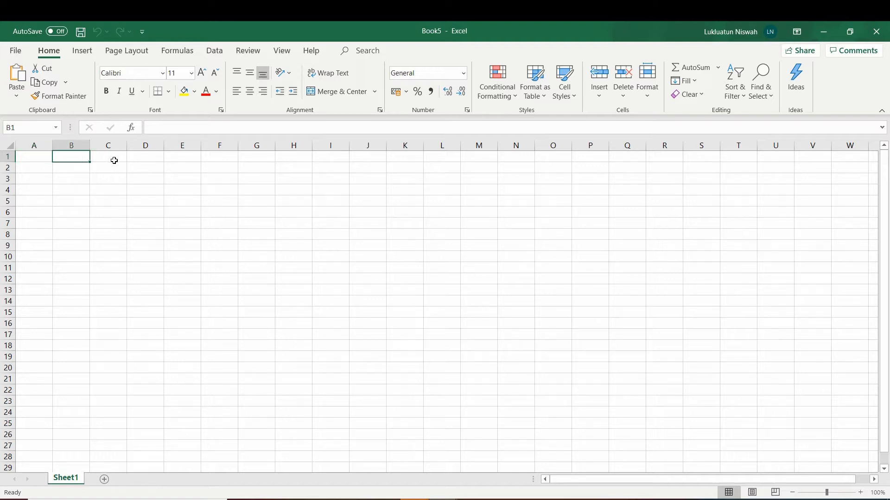
left_click(114, 160)
left_click(143, 160)
left_click(190, 158)
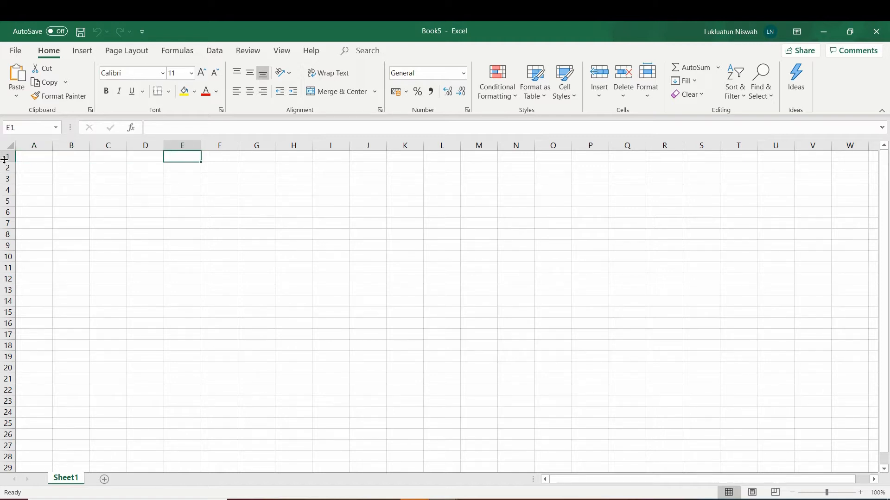
left_click(37, 157)
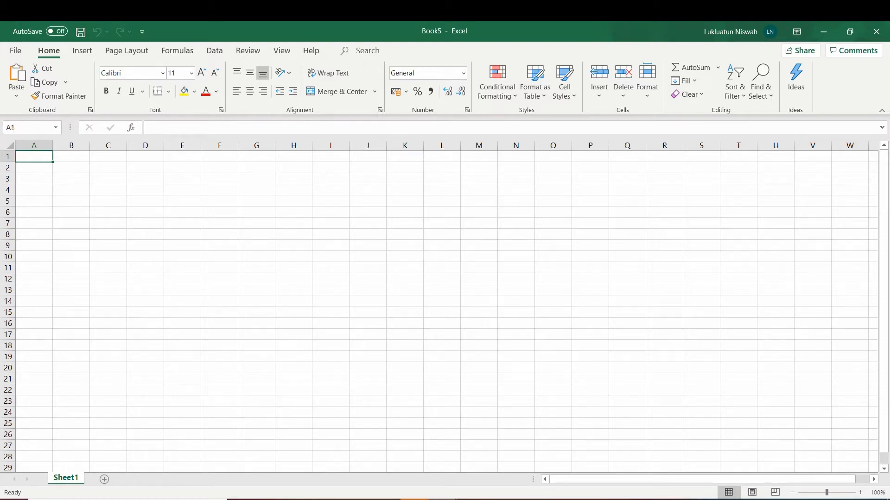
left_click(75, 190)
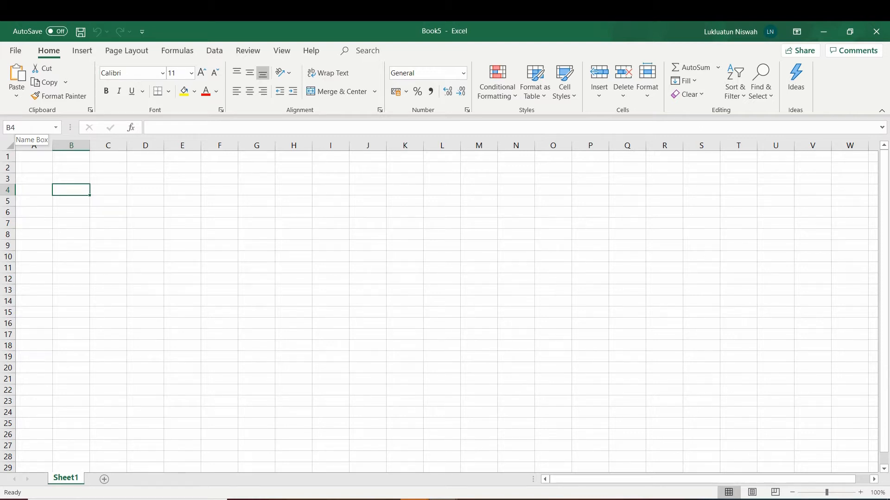
Enter the text Nama in cell A1.
key("ctrl+Home")
type("Nama")
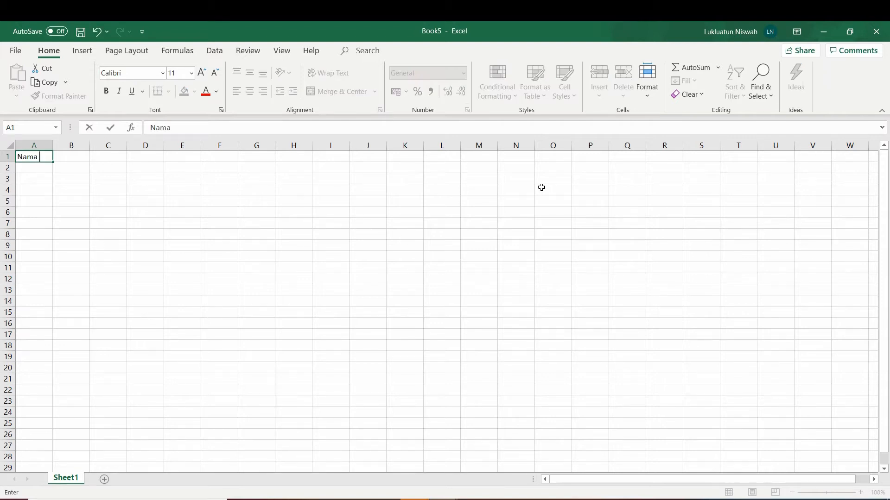
key("Return")
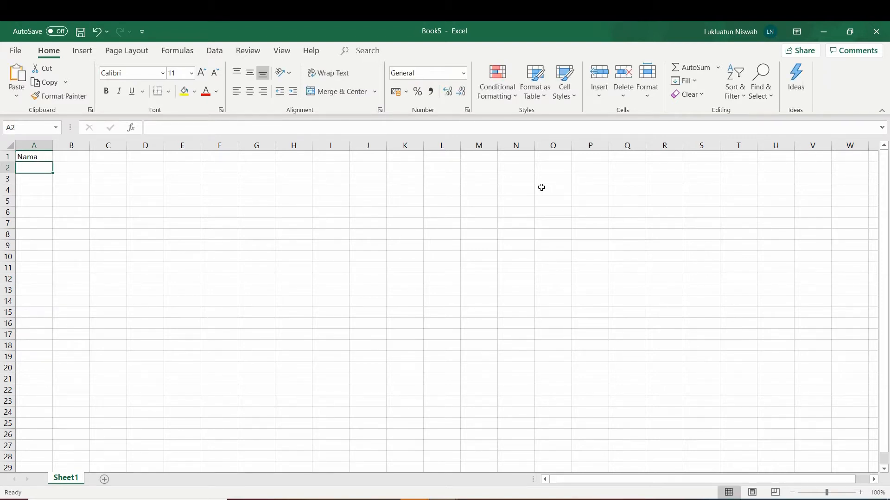
key("Up")
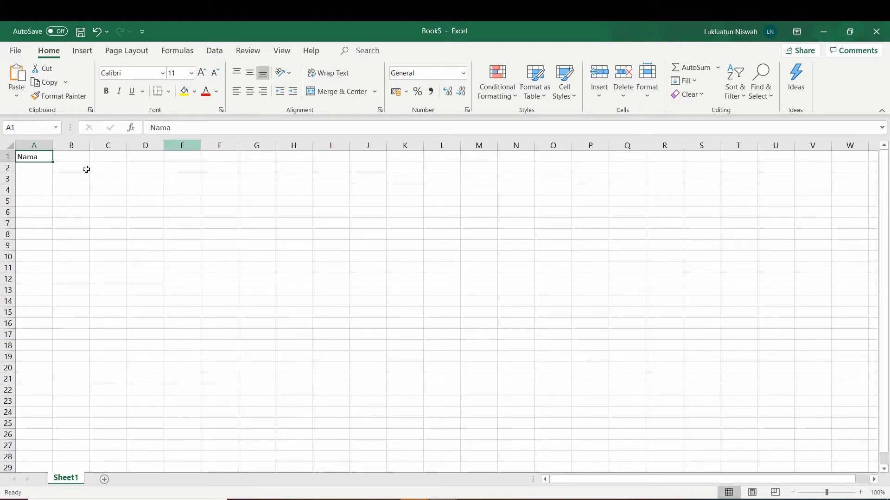
left_click(30, 167)
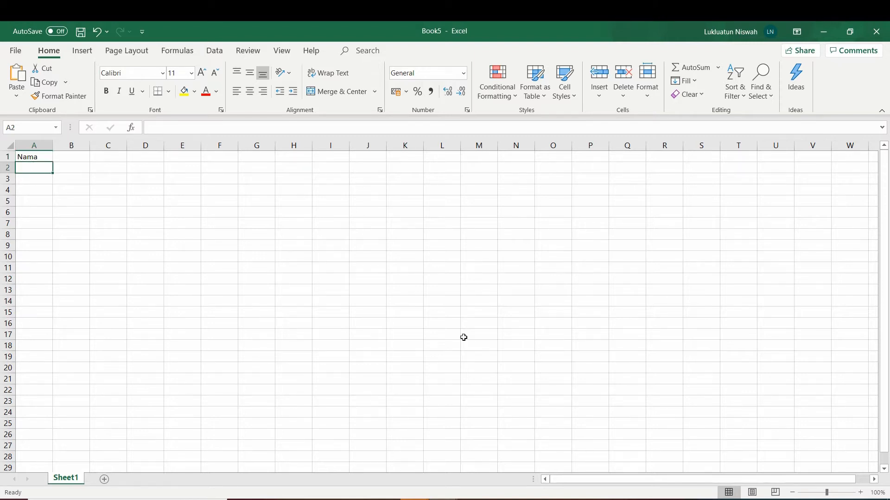
Enter the header No in A1 and fill A2:A10 with the number series 1 to 9.
key("Up")
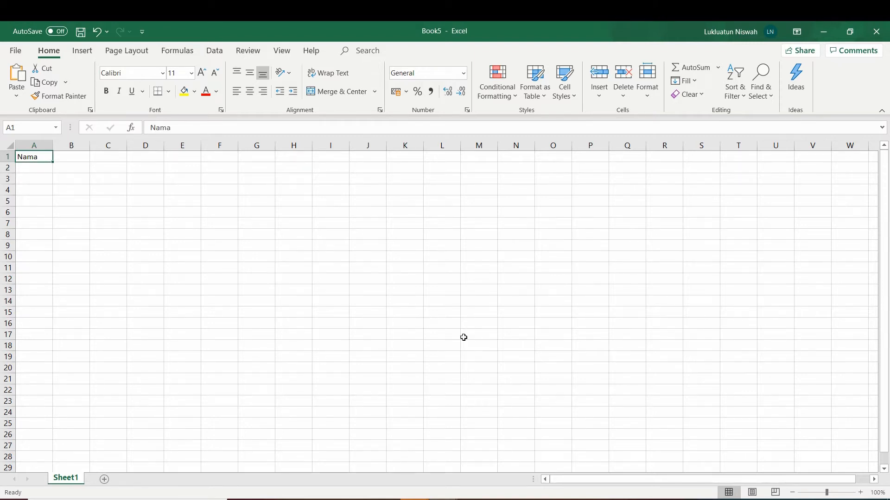
type("No")
key("Return")
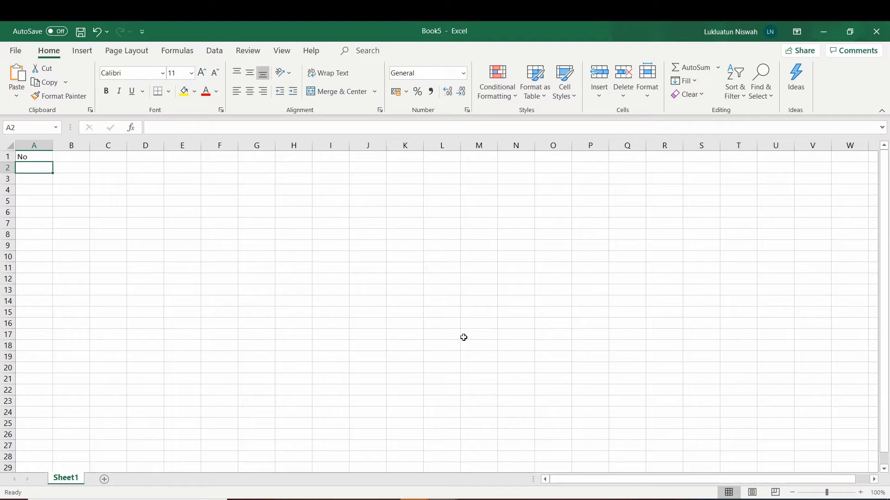
type("1")
key("Return")
type("2")
key("Return")
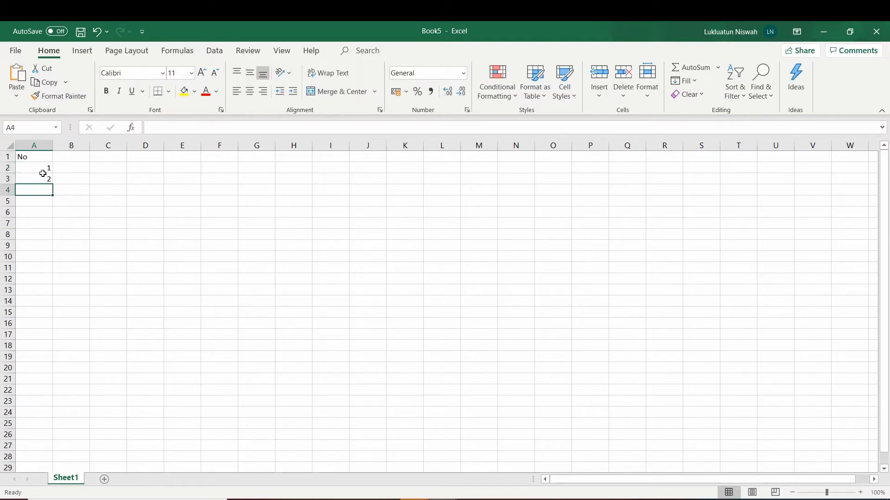
left_click_drag(43, 173, 53, 246)
left_click(71, 246)
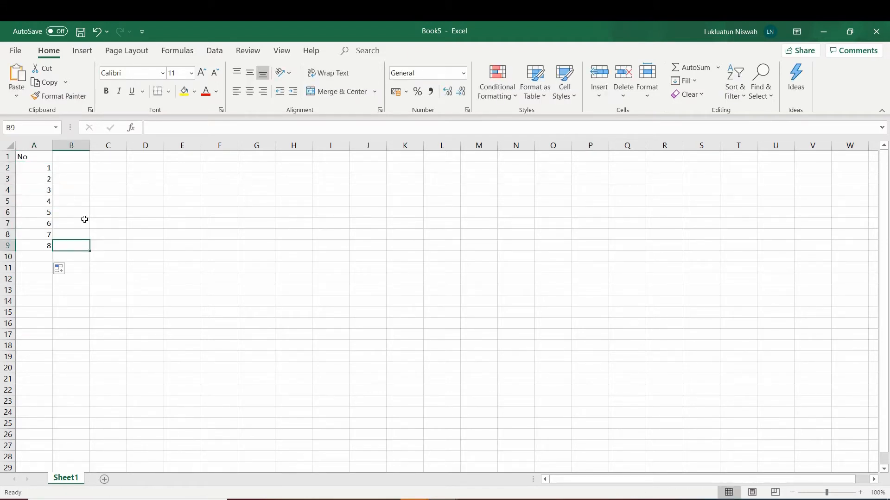
Add the first two numbers of column A in cell B2 with the formula =A2+A3.
left_click(69, 165)
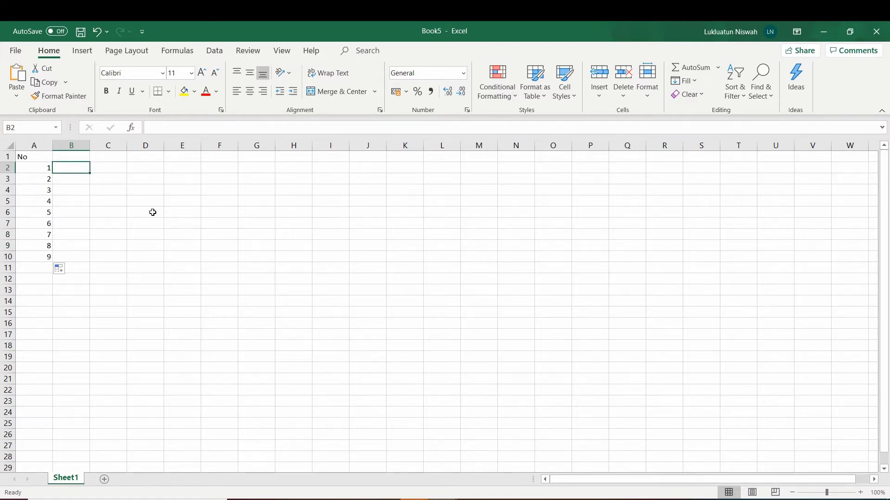
type("=")
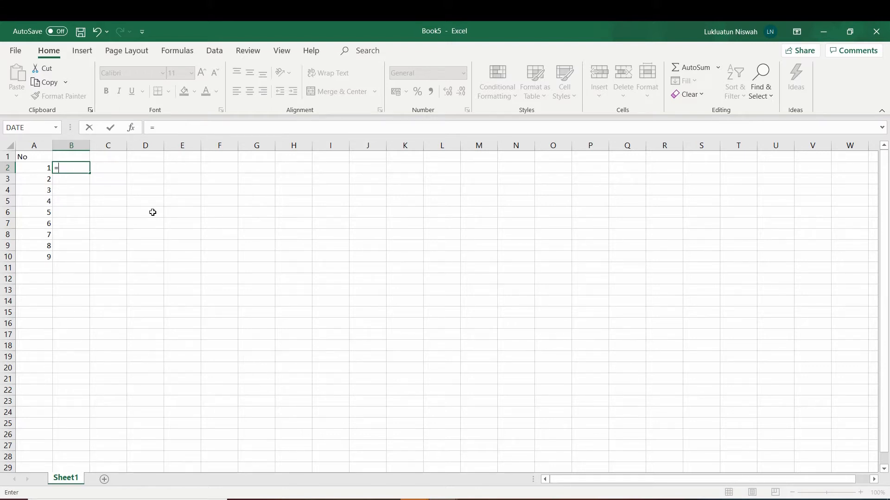
key("Left")
type("+")
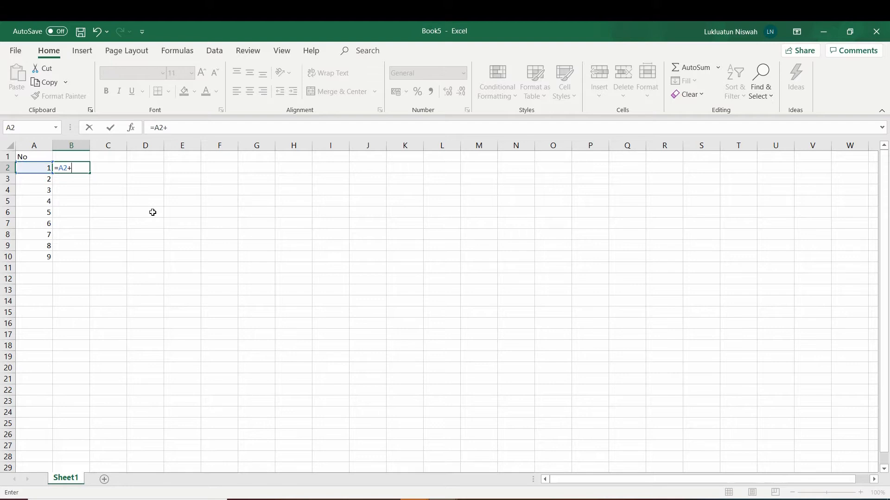
key("Left")
key("Down")
key("Return")
key("Up")
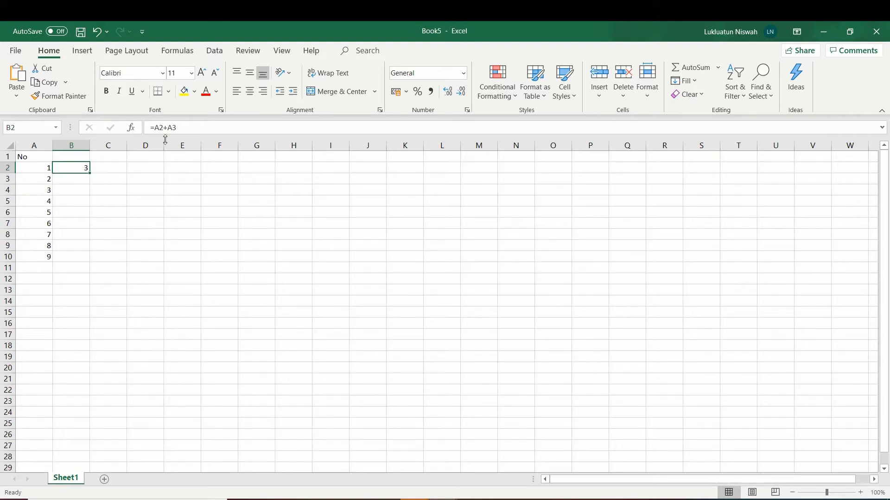
Select the empty cell range D2:K13.
left_click(100, 221)
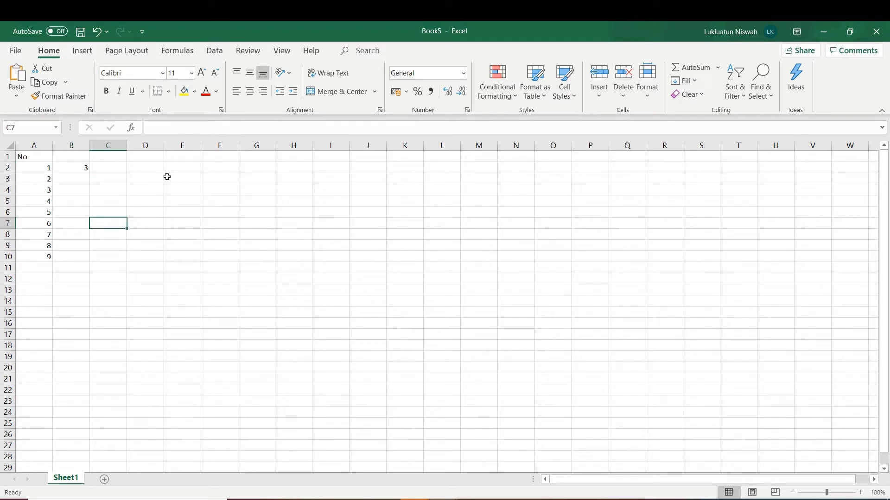
left_click(155, 167)
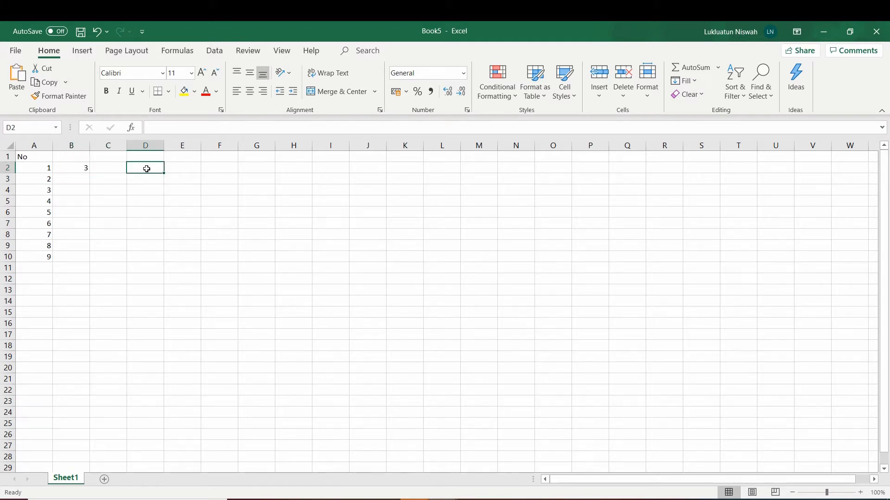
left_click_drag(163, 167, 417, 292)
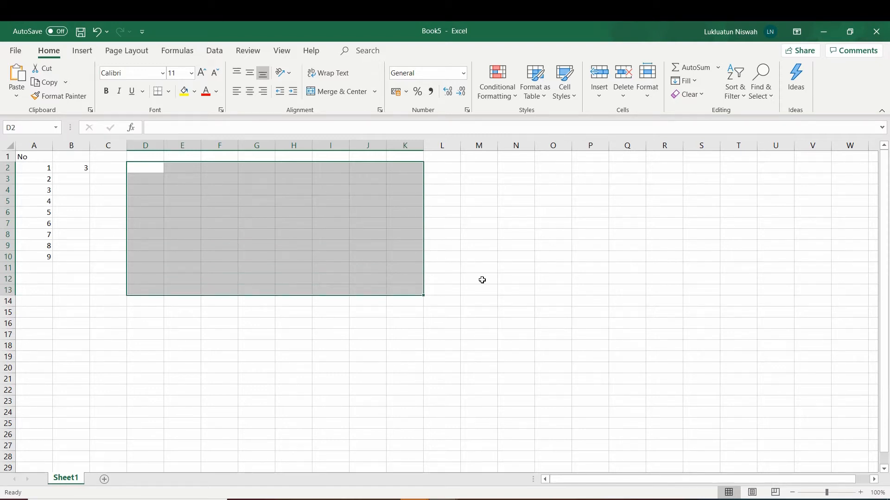
Clear the range selection and add a second, blank worksheet to the workbook.
left_click(436, 242)
mouse_move(888, 307)
left_mouse_down()
mouse_move(888, 349)
mouse_move(874, 262)
mouse_move(888, 309)
left_mouse_up()
left_click_drag(820, 480, 854, 480)
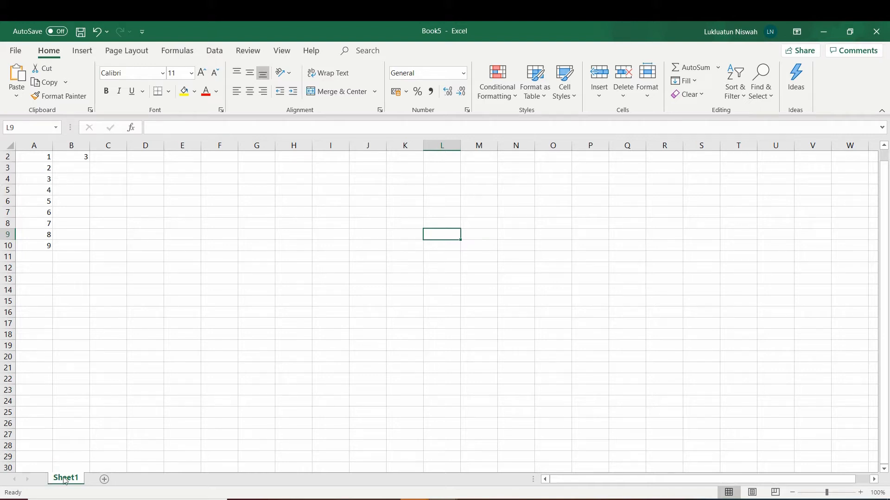
left_click(104, 481)
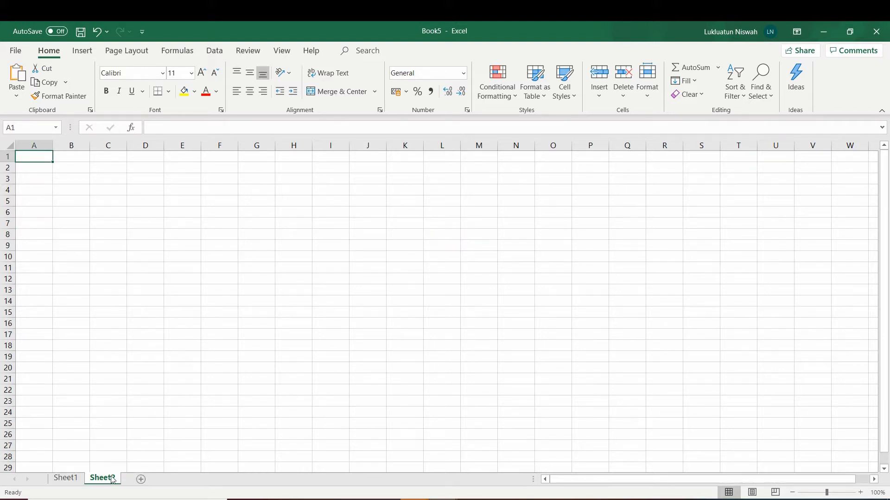
Return to Sheet1, delete rows 1 to 11 with all their data, and make A1 the active cell.
left_click(65, 478)
scroll(106, 369, "up", 1)
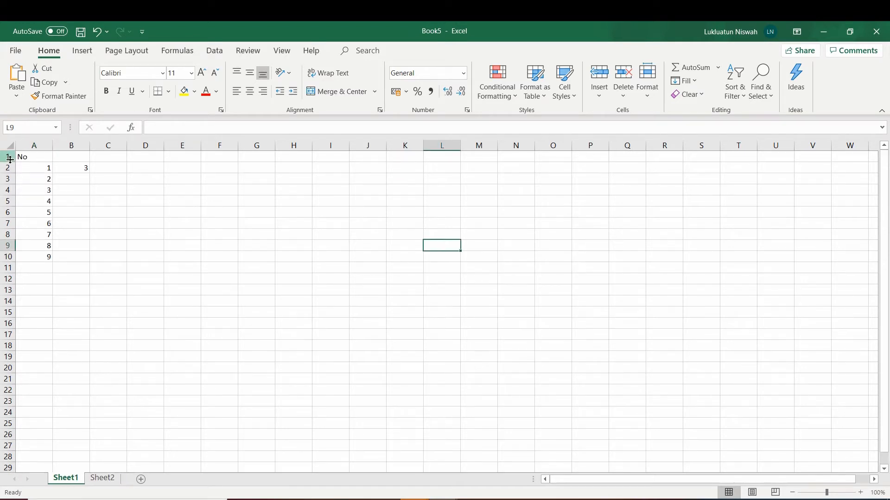
left_click_drag(7, 155, 6, 167)
left_click_drag(24, 220, 18, 268)
right_click(4, 237)
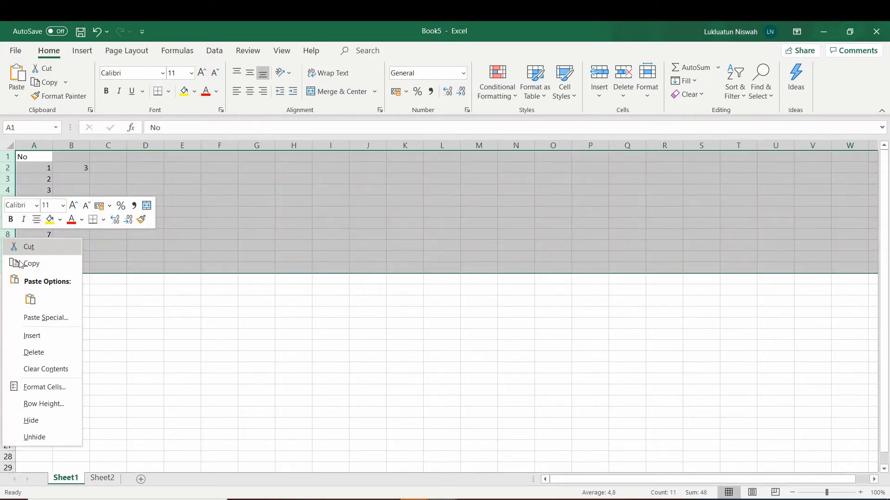
left_click(34, 352)
left_click(49, 168)
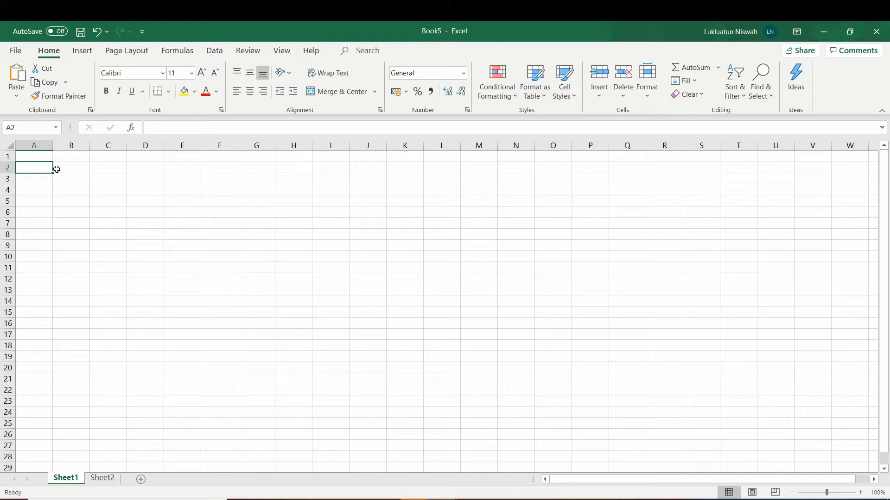
key("Up")
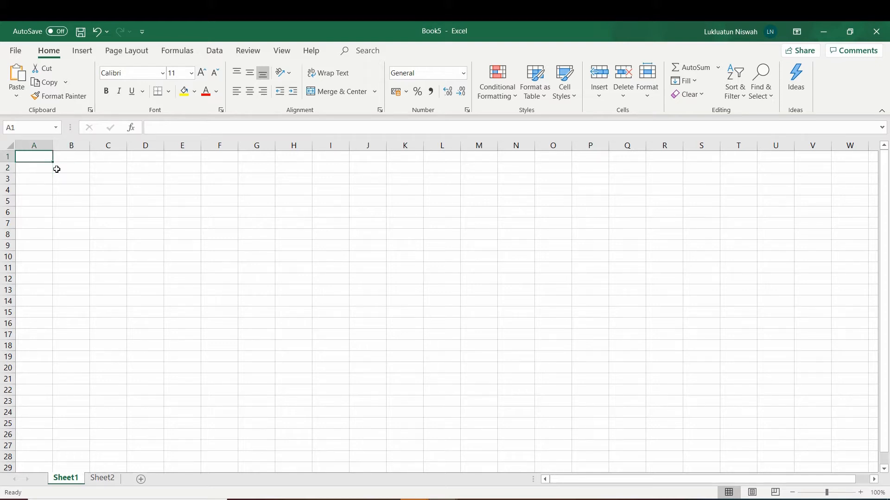
Switch to the Orders-With Nulls workbook and copy the range A1:J11 from its Orders sheet.
key("super+Tab")
key("alt+Tab")
key("Escape")
key("alt+Tab")
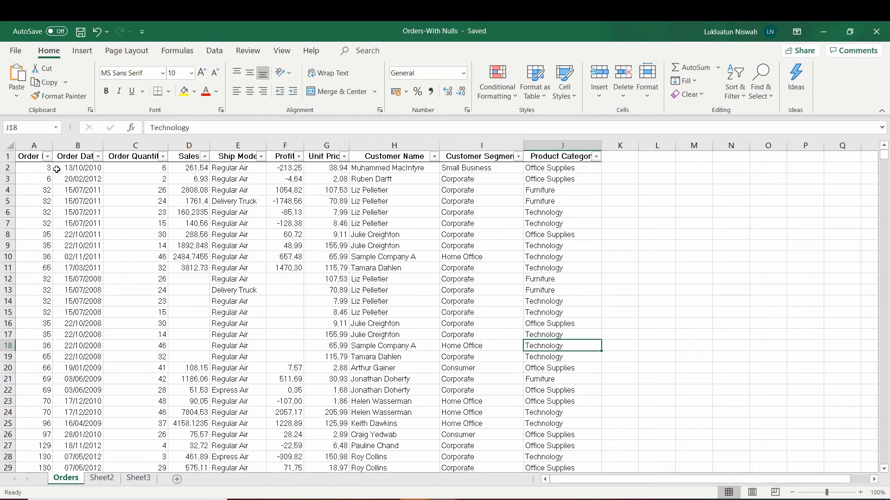
left_click_drag(37, 158, 556, 269)
key("ctrl+c")
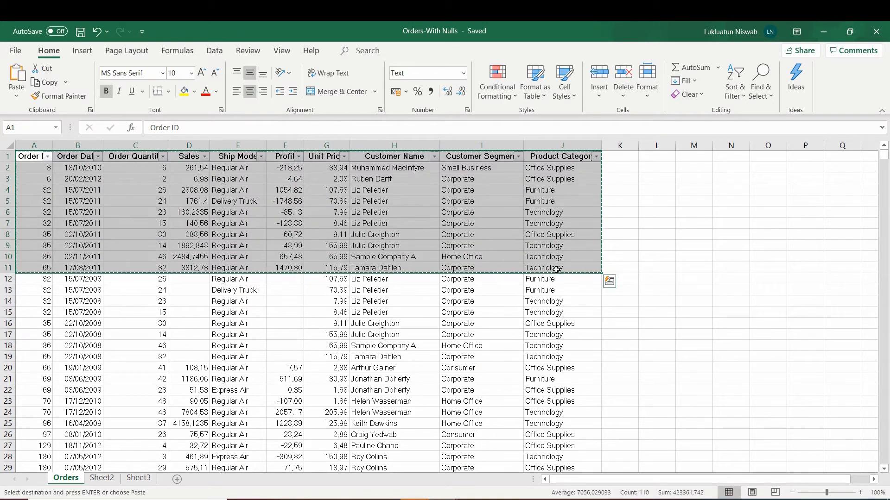
left_click(218, 234)
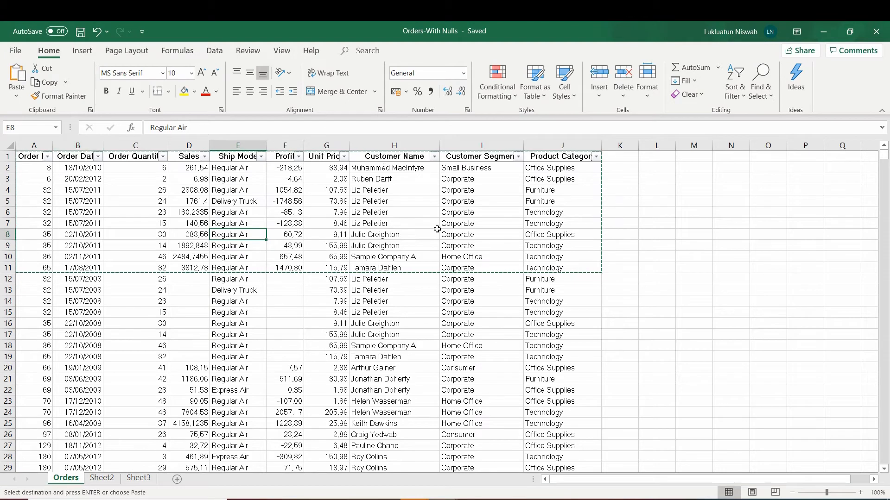
left_click(21, 156)
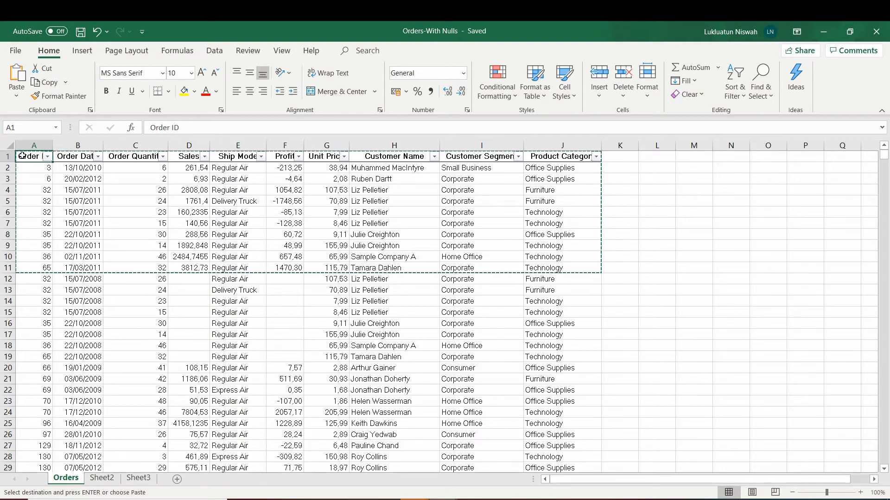
left_click_drag(291, 161, 580, 266)
right_click(400, 215)
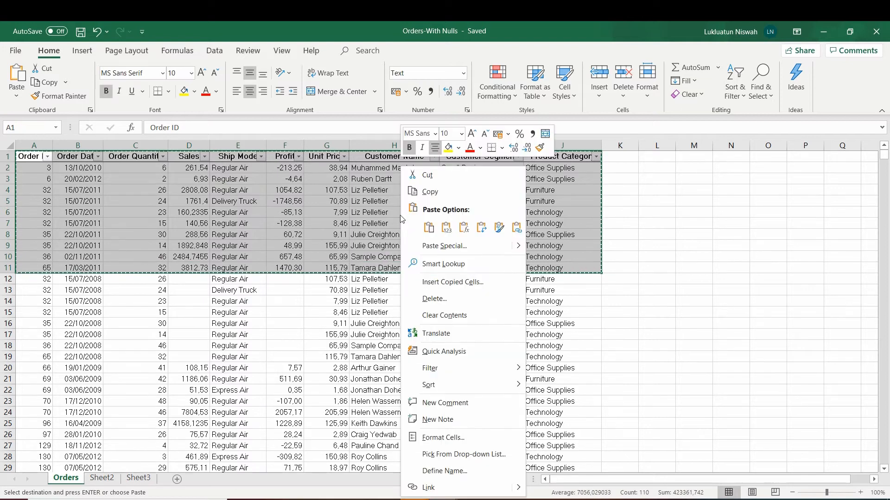
left_click(425, 196)
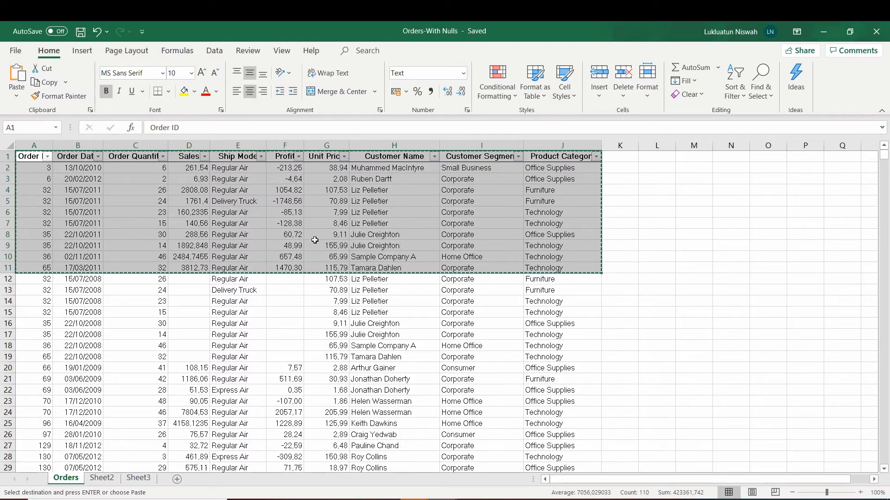
Switch back to the Book5 workbook and paste the copied order data with its formatting at cell A1 of Sheet1.
key("alt+Tab")
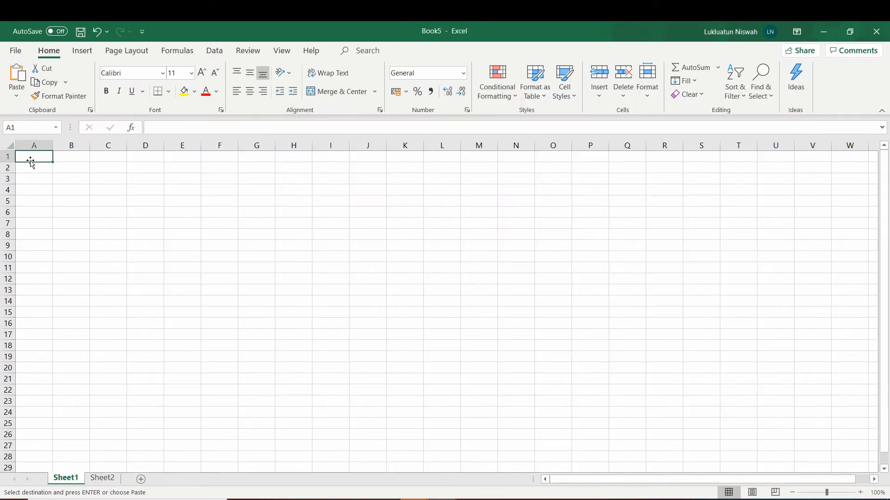
right_click(32, 160)
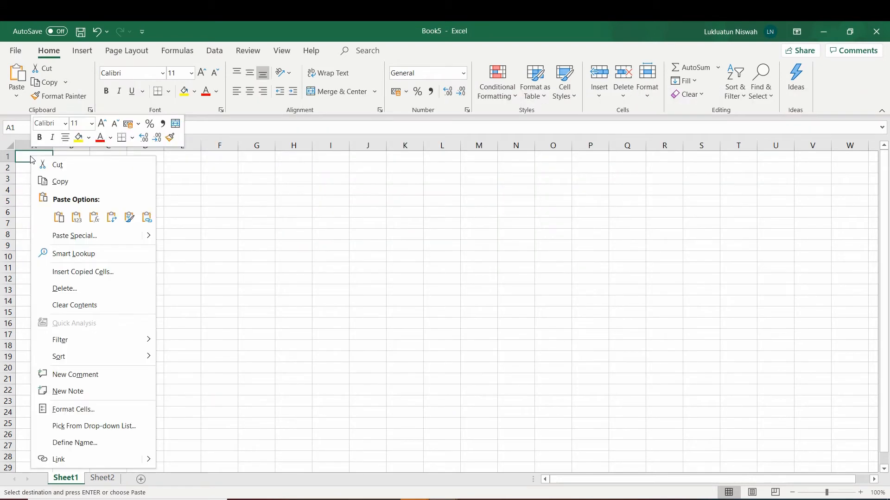
left_click(57, 216)
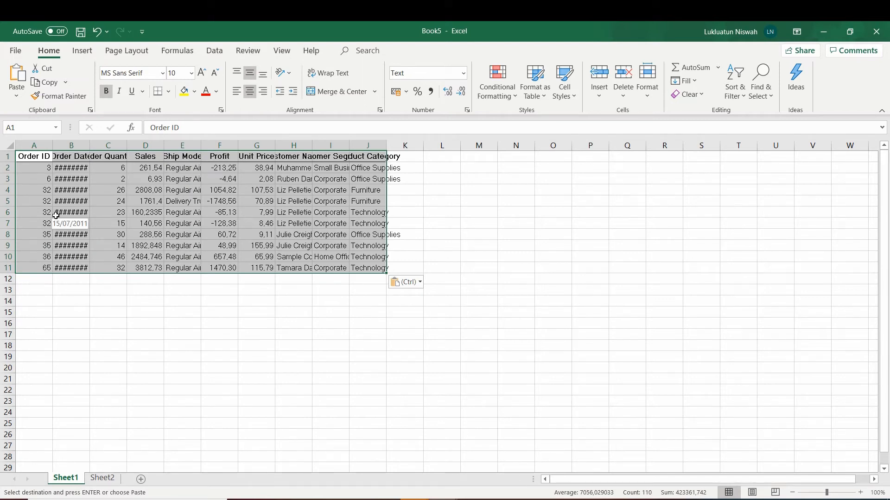
Select columns A to J together and fit their widths to the pasted contents.
left_click(71, 145)
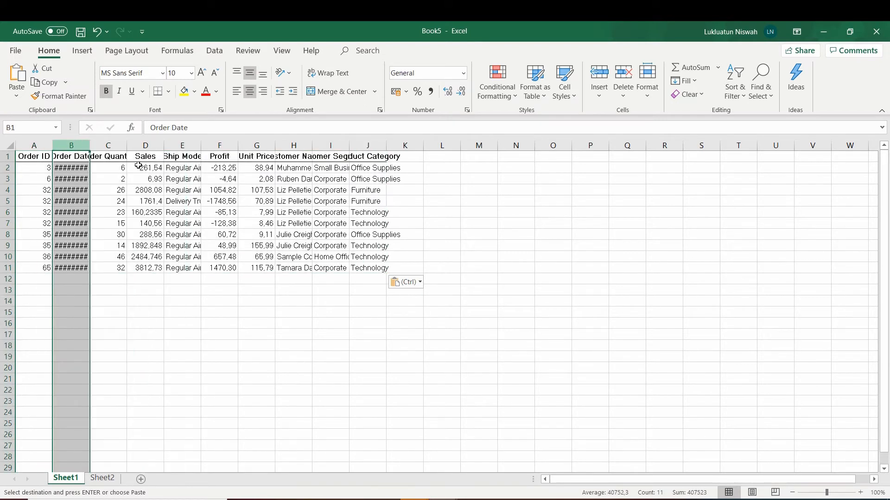
left_click(183, 146)
left_click(367, 145)
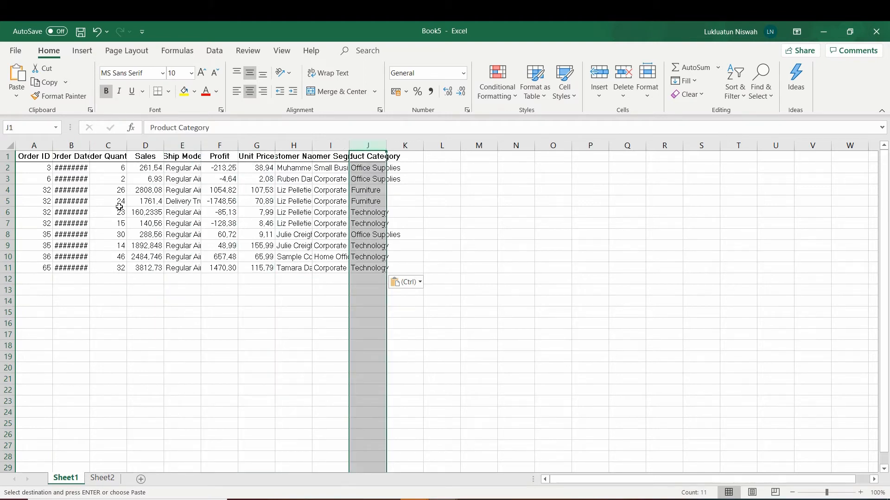
left_click_drag(34, 146, 386, 145)
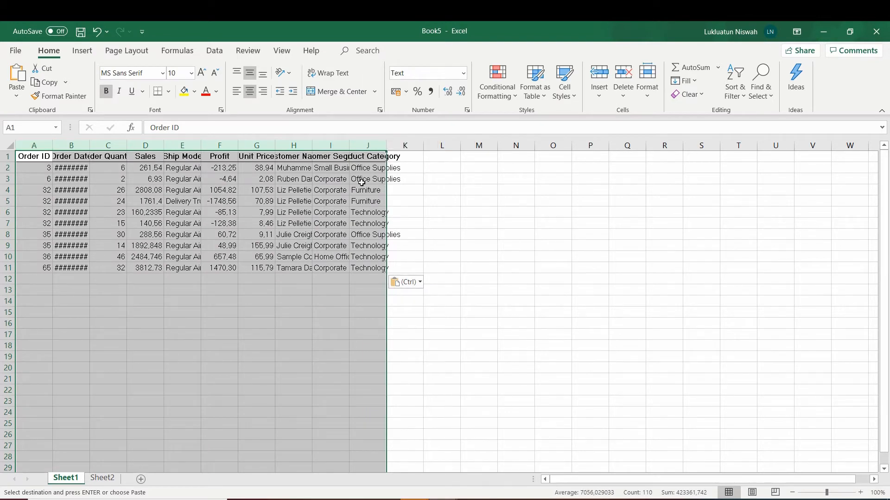
left_click(367, 179)
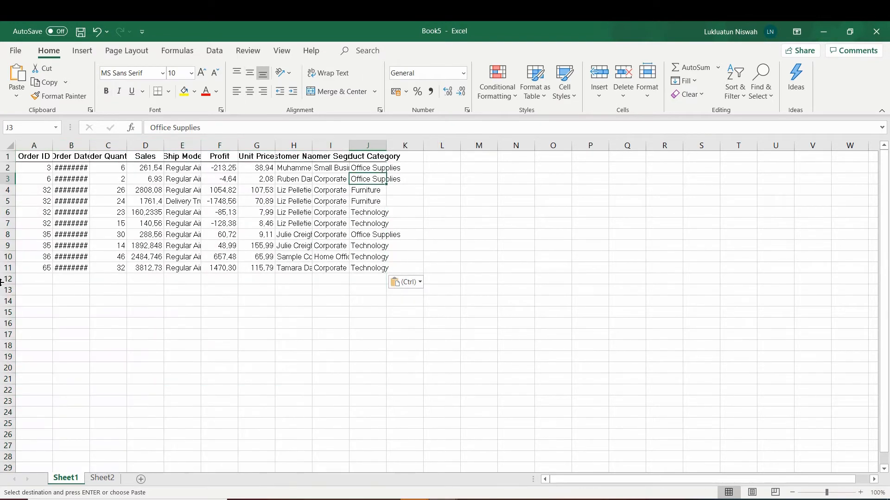
left_click(37, 145)
left_click_drag(37, 145, 386, 155)
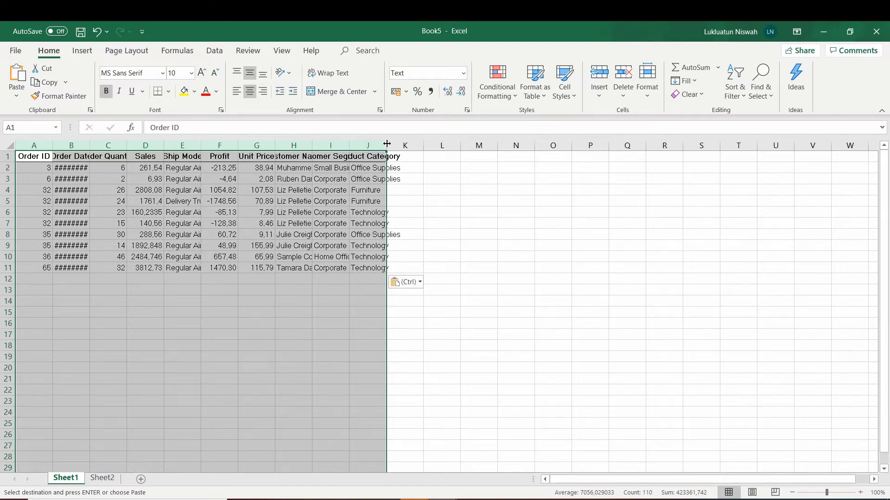
double_click(387, 144)
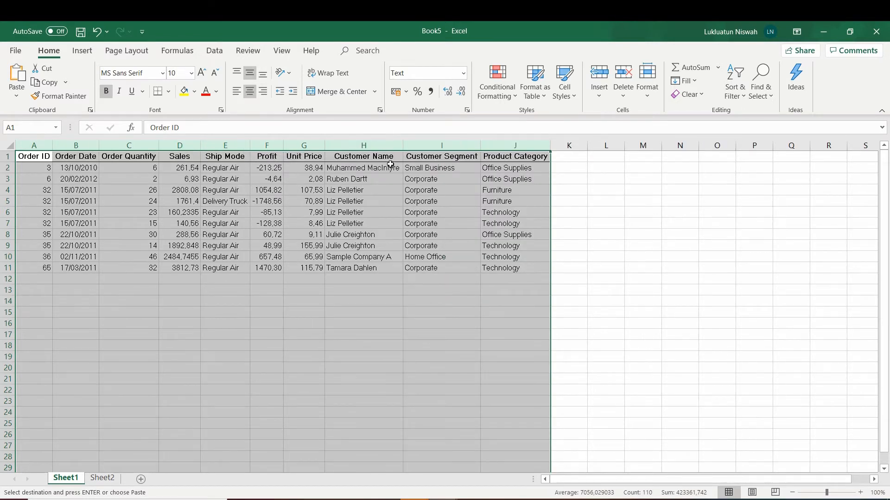
left_click(400, 209)
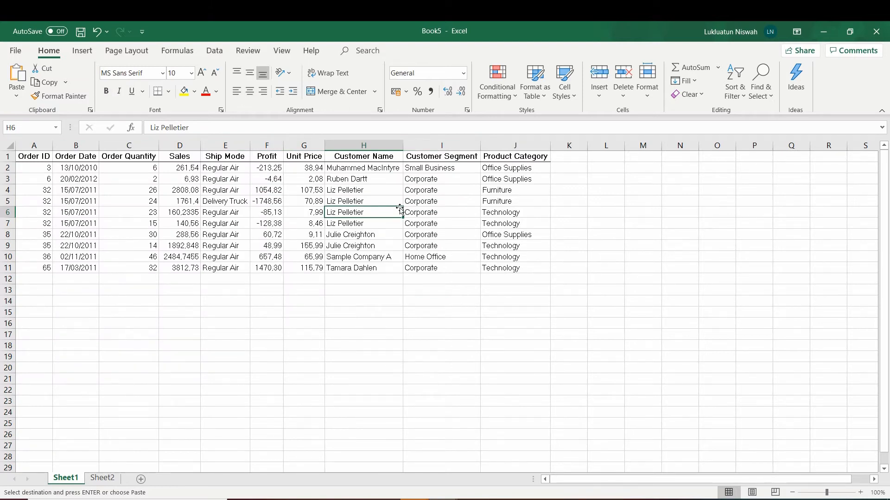
Apply AutoFit Column Width to the Product Category column J.
left_click_drag(33, 146, 516, 168)
left_click(304, 190)
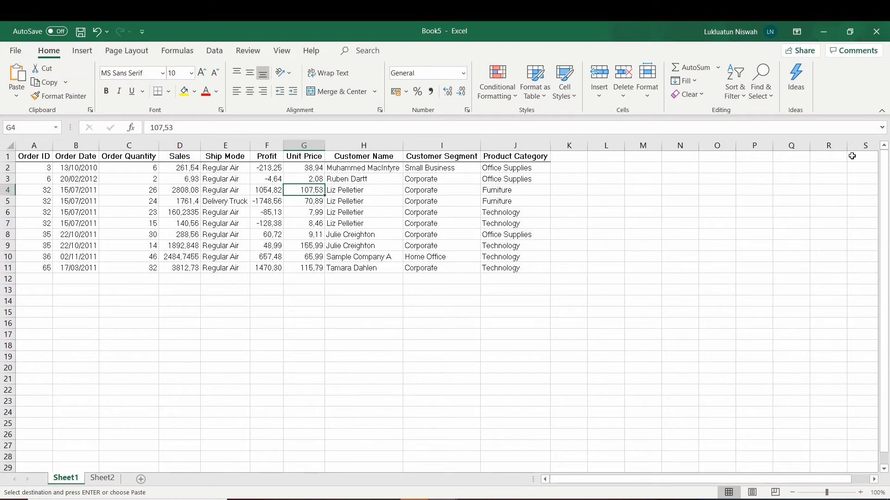
left_click(540, 143)
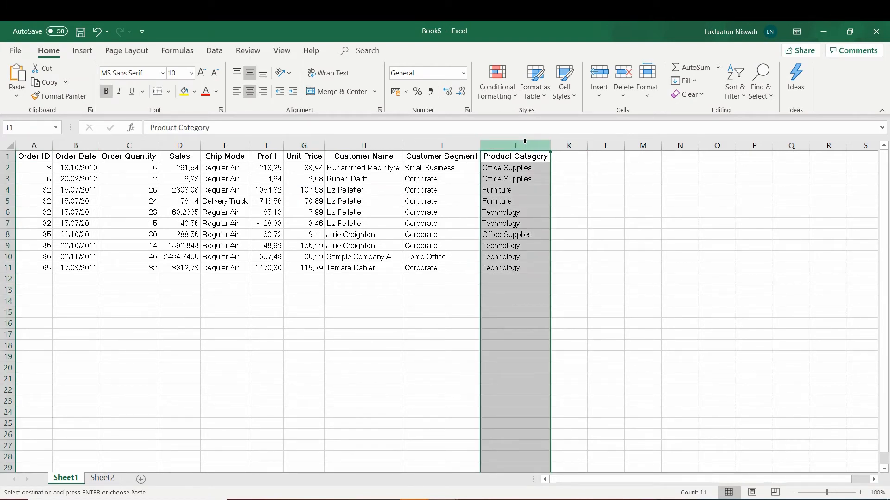
left_click(540, 179)
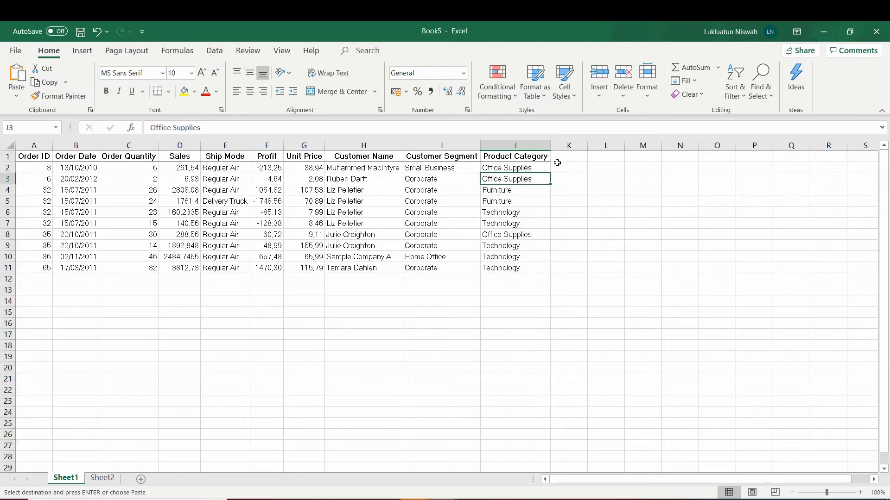
left_click(519, 144)
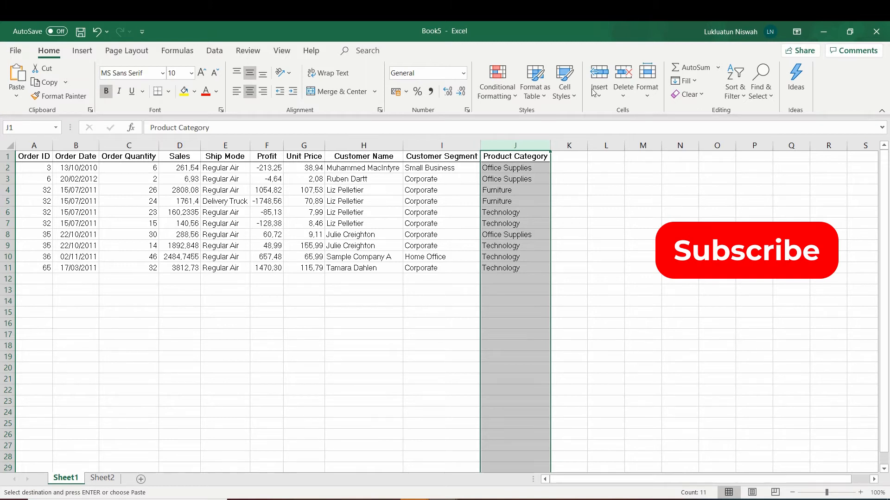
left_click(650, 93)
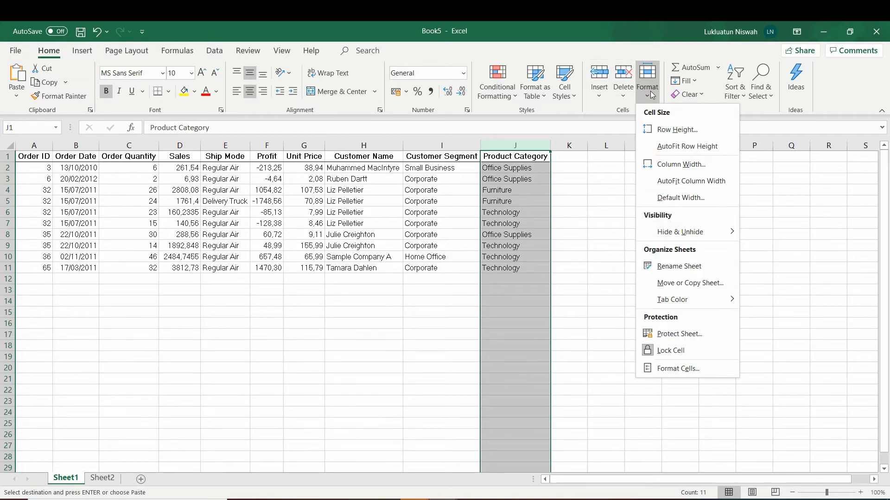
left_click(683, 181)
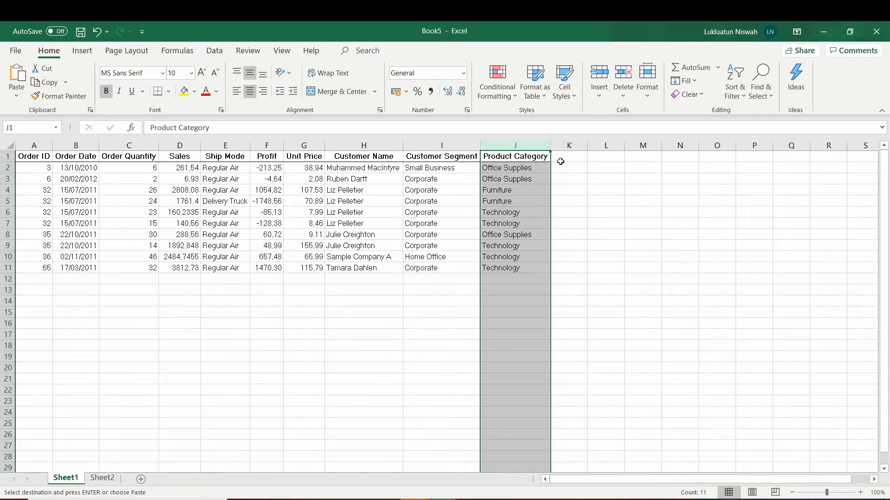
Set the width of the Product Category column to exactly 20.
left_click(648, 81)
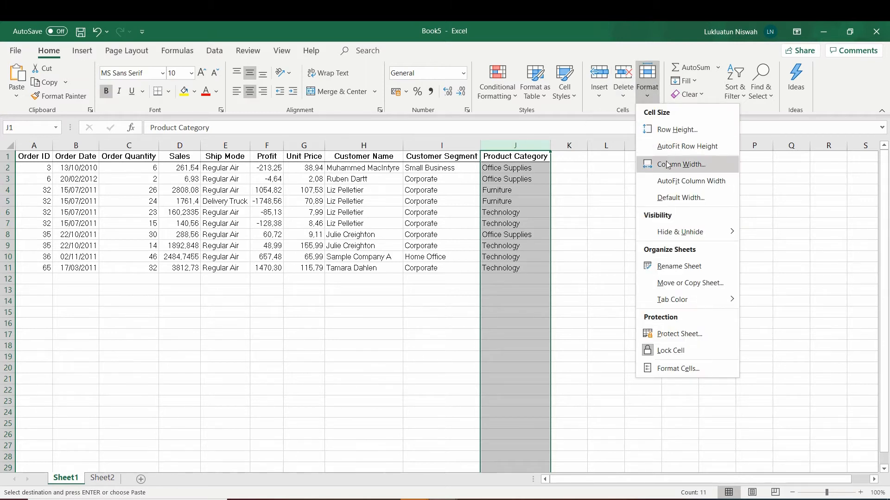
left_click(668, 165)
type("16")
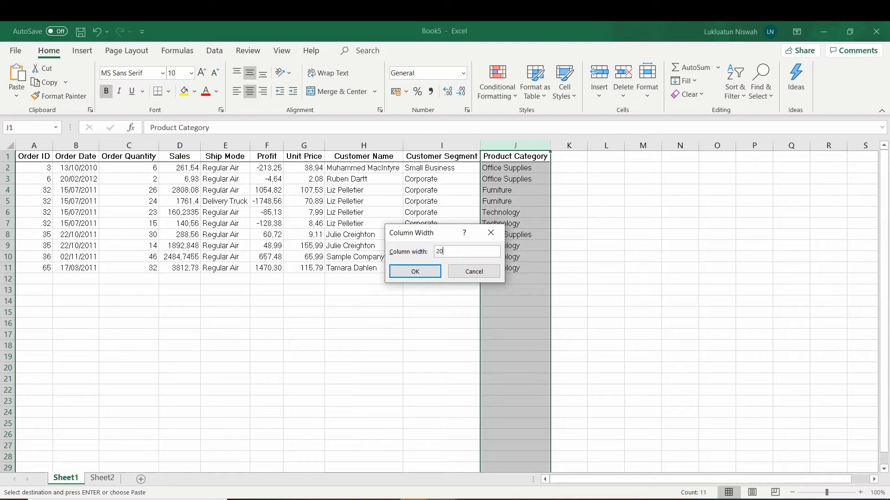
left_click(399, 272)
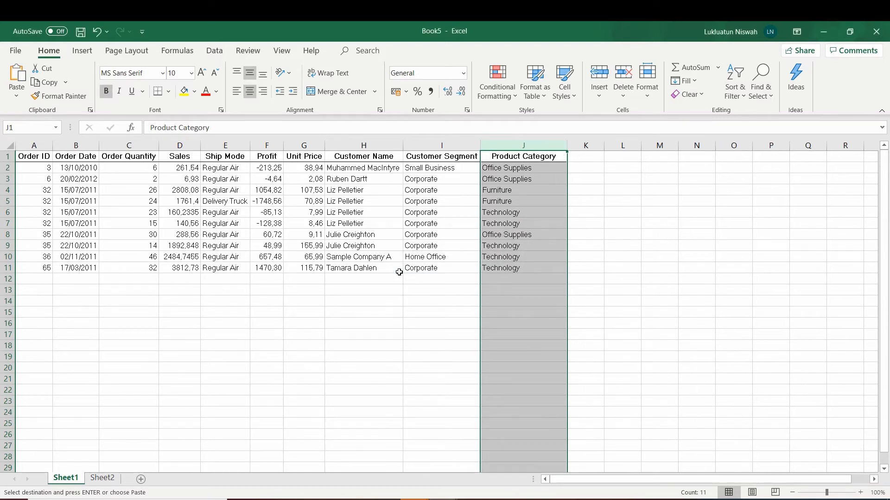
left_click(513, 277)
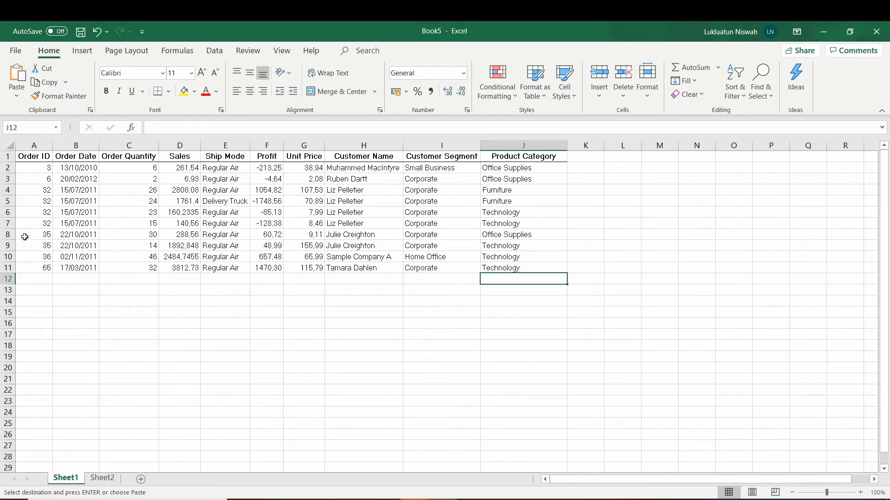
Insert an empty row above row 6 of the order data.
left_click(8, 212)
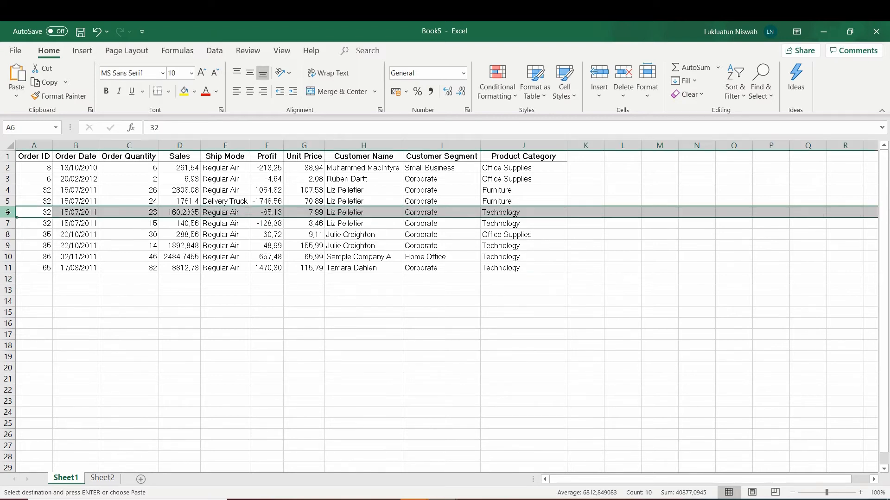
right_click(8, 213)
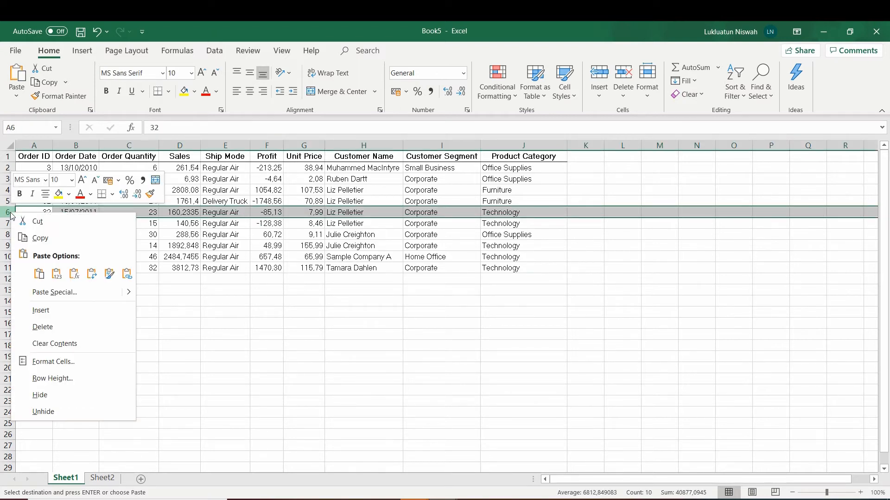
left_click(53, 312)
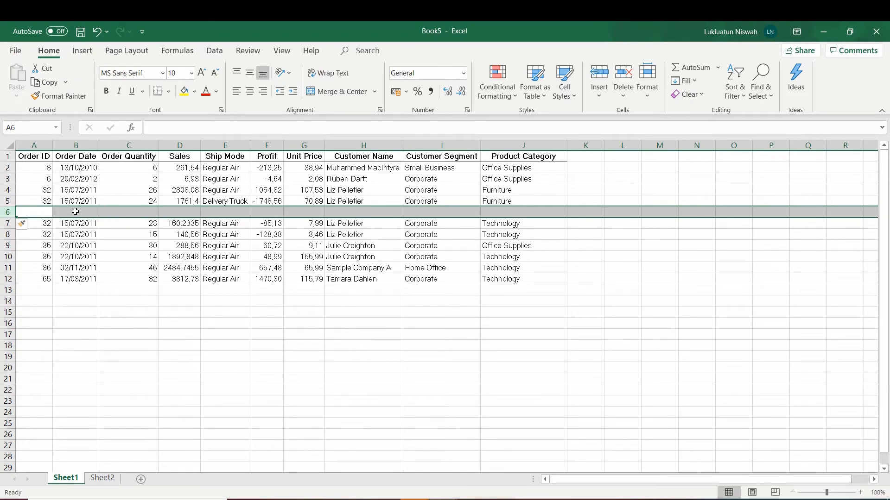
Insert an empty column before the Order Date column B.
left_click(44, 212)
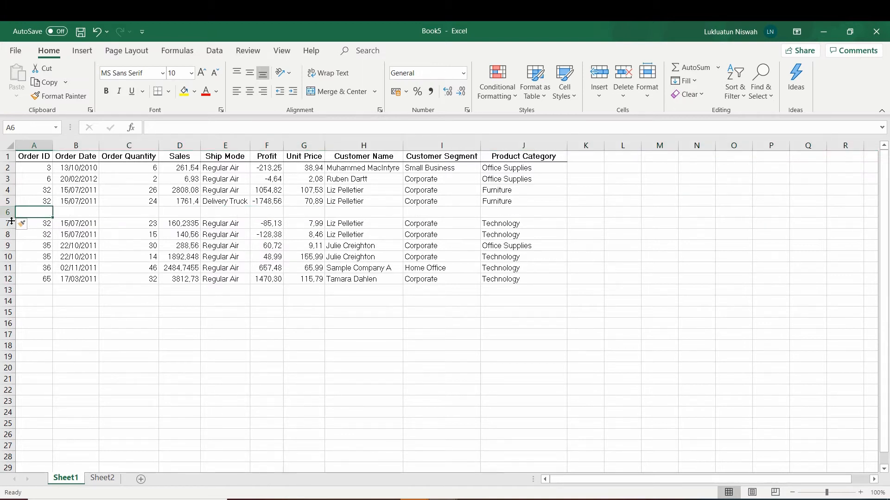
left_click(68, 143)
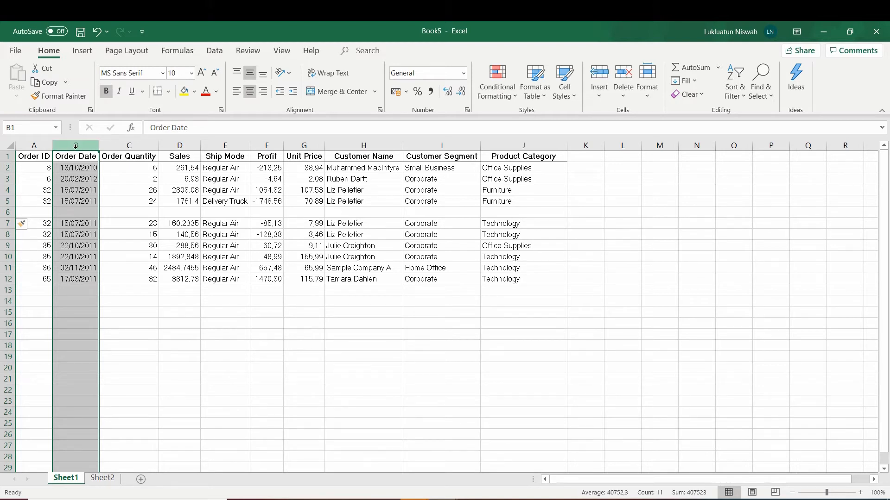
right_click(75, 146)
left_click(107, 246)
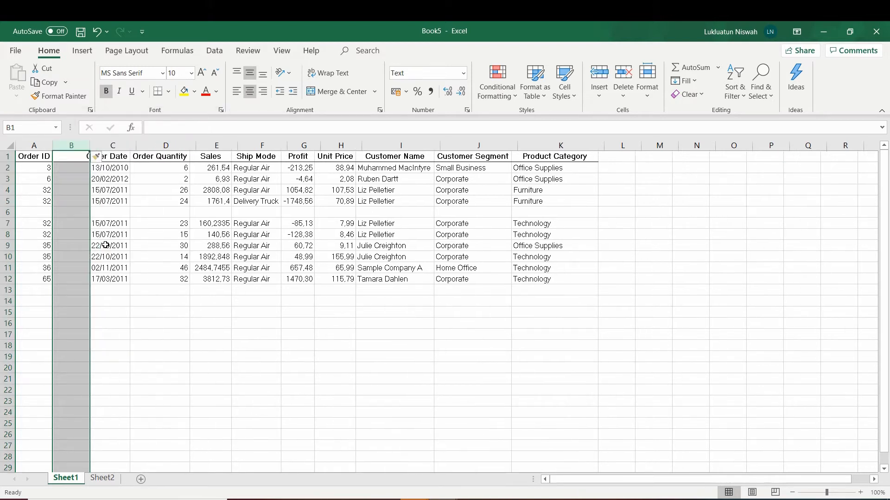
left_click(73, 168)
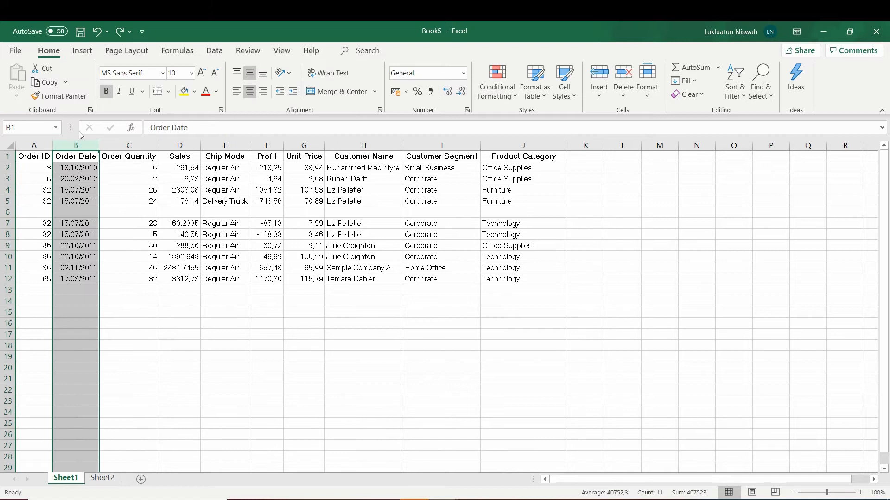
Undo the column insertion, the row insertion and the column width changes in the order data.
key("ctrl+z")
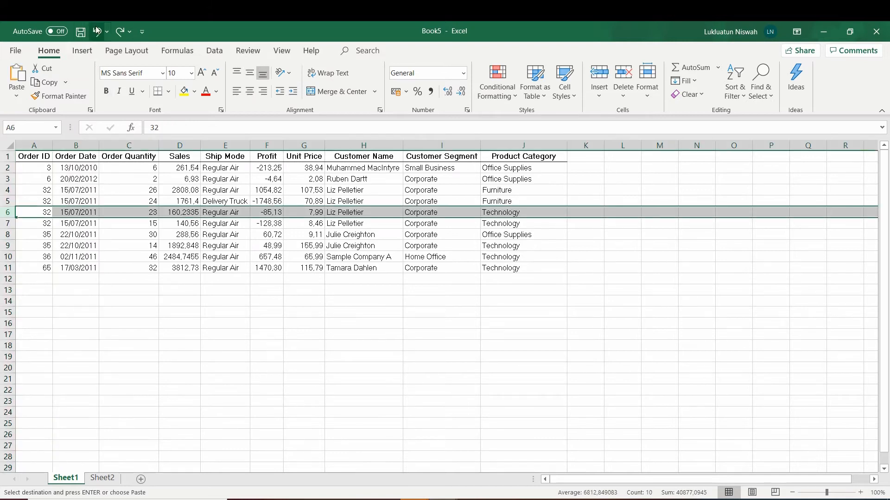
key("ctrl+z")
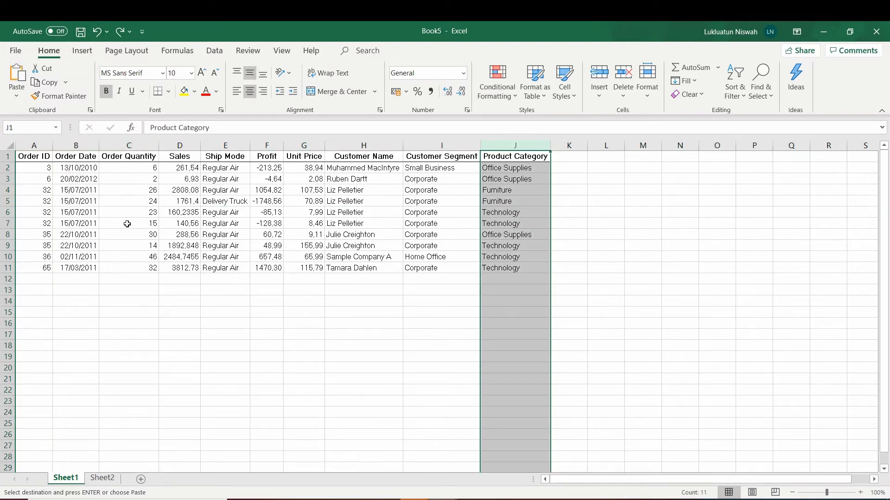
key("ctrl+z")
Convert the order data A1:J11 into a table with headers, and undo the conversion.
left_click(215, 193)
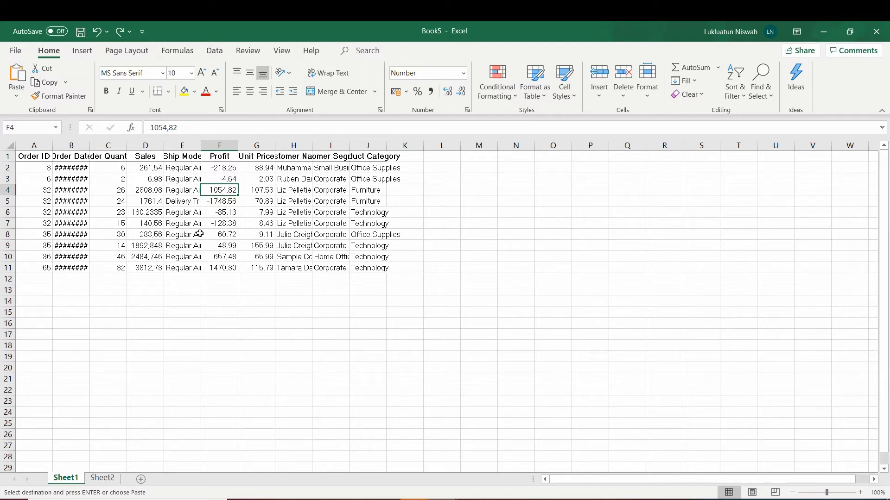
left_click(79, 53)
left_click(100, 81)
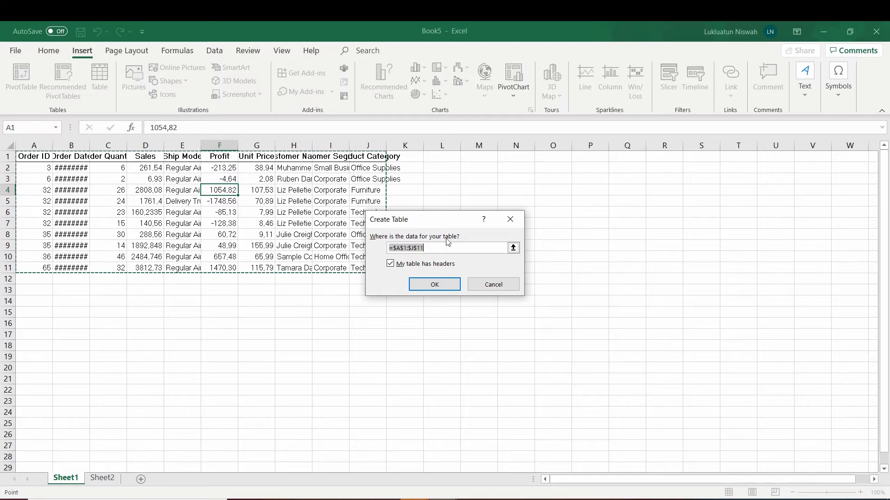
left_click_drag(46, 161, 166, 149)
left_click_drag(332, 158, 386, 270)
left_click(427, 285)
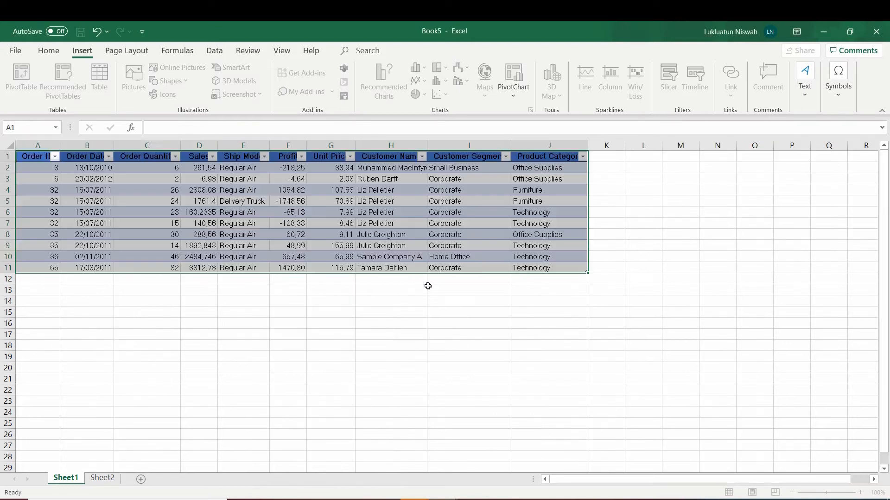
left_click(395, 221)
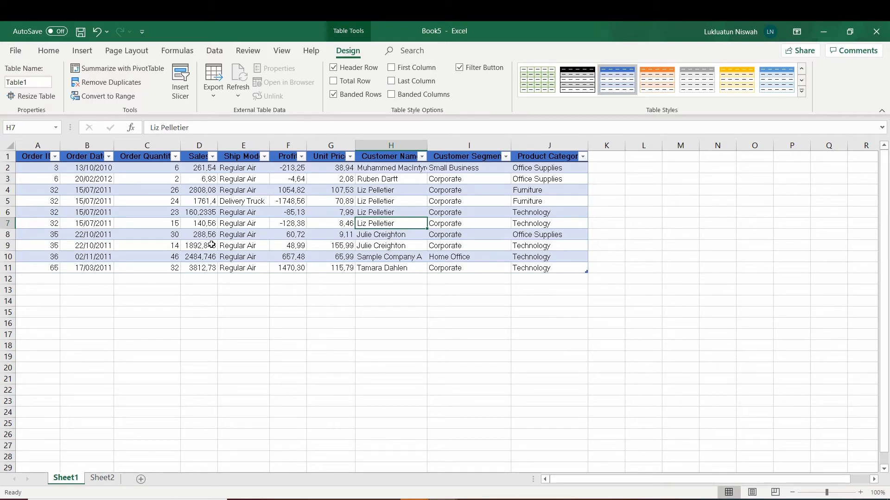
key("ctrl+z")
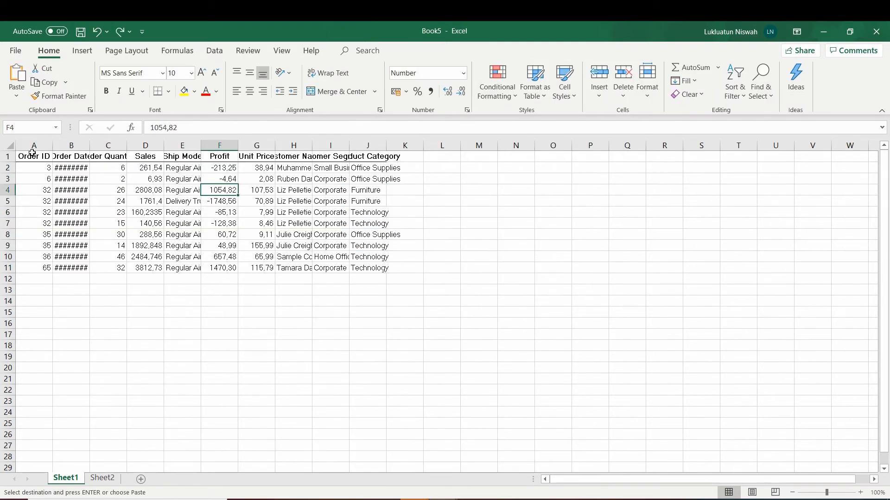
Apply All Borders to the order data range A1:J11.
left_click_drag(32, 153, 374, 267)
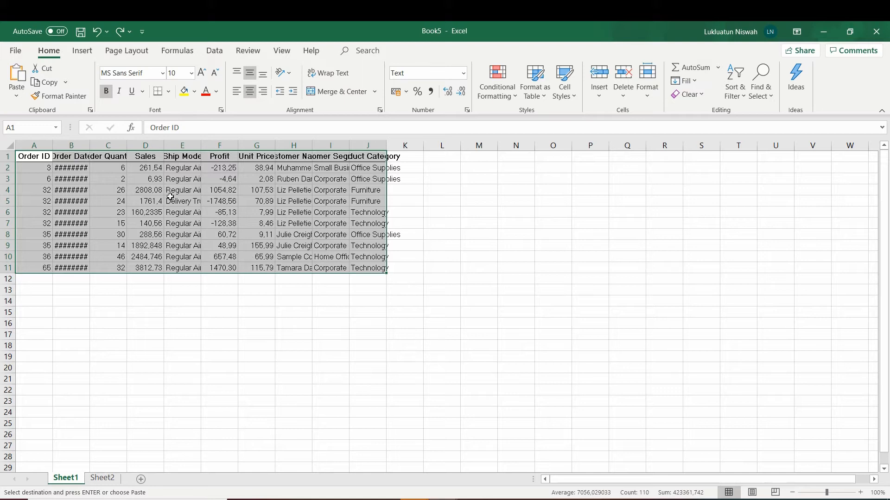
left_click(169, 93)
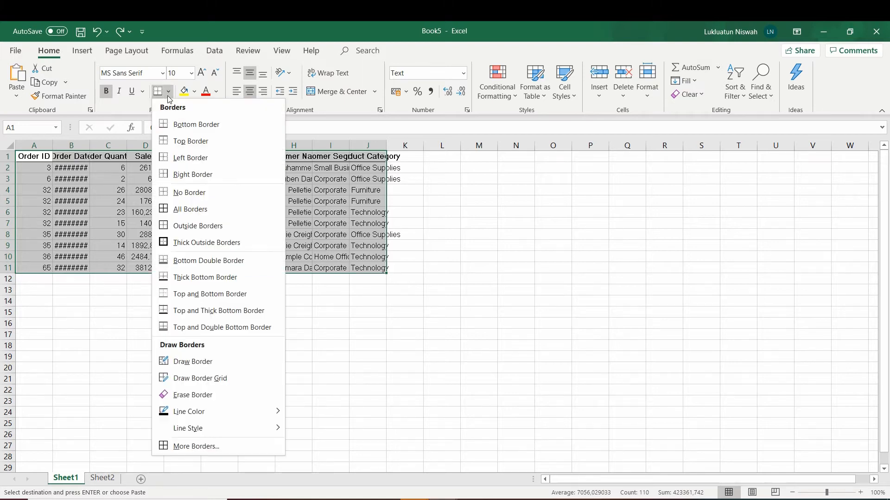
left_click(190, 209)
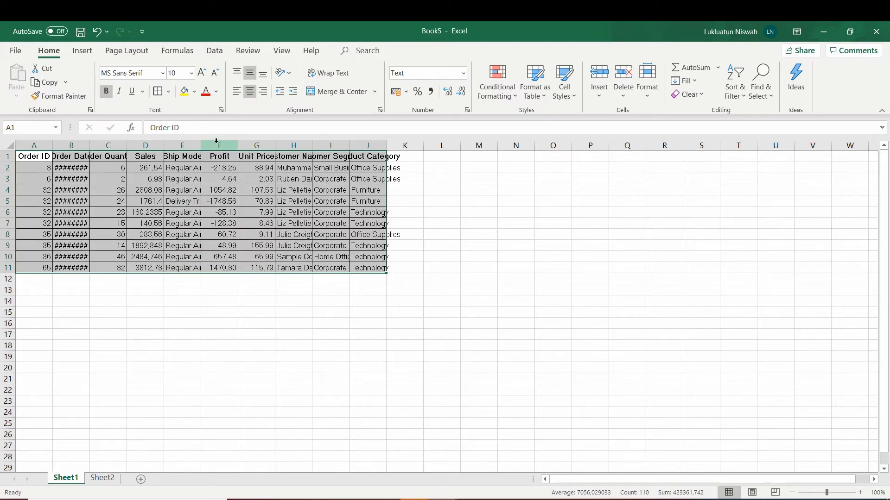
key("ctrl+c")
Add thin borders to all outer edges and all inner horizontal and vertical lines of A1:J11 through Format Cells.
left_click(169, 91)
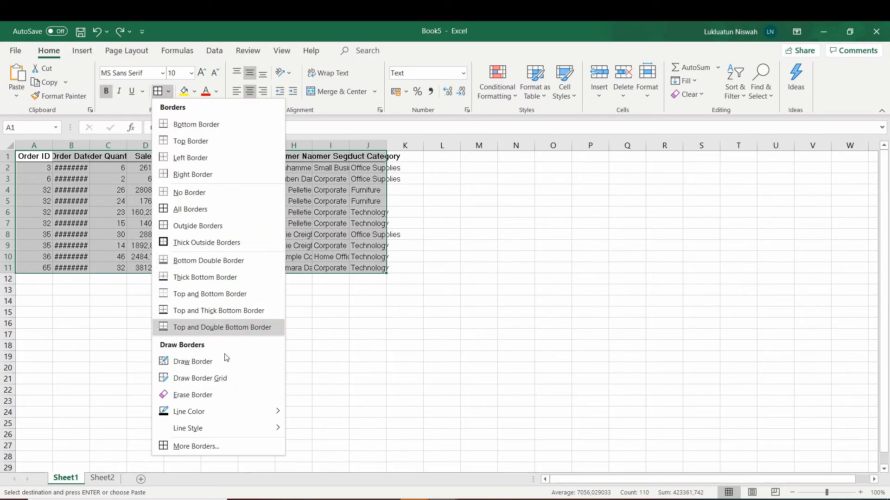
left_click(206, 447)
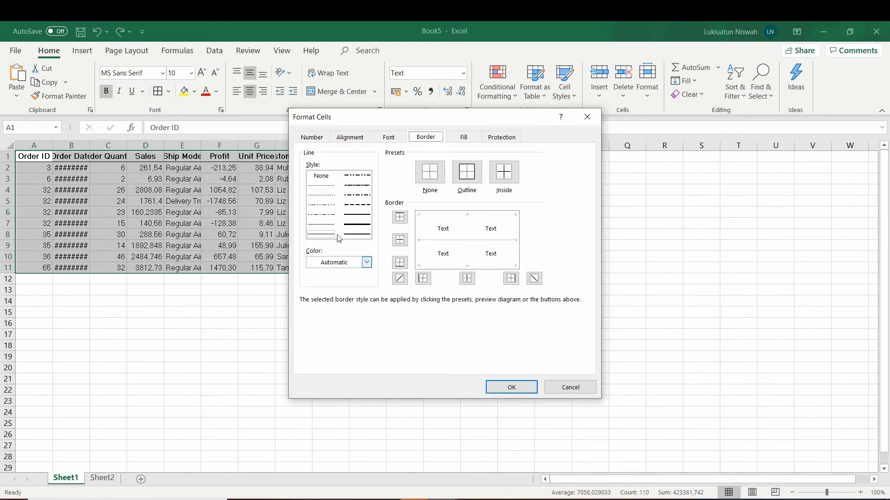
left_click_drag(369, 118, 581, 101)
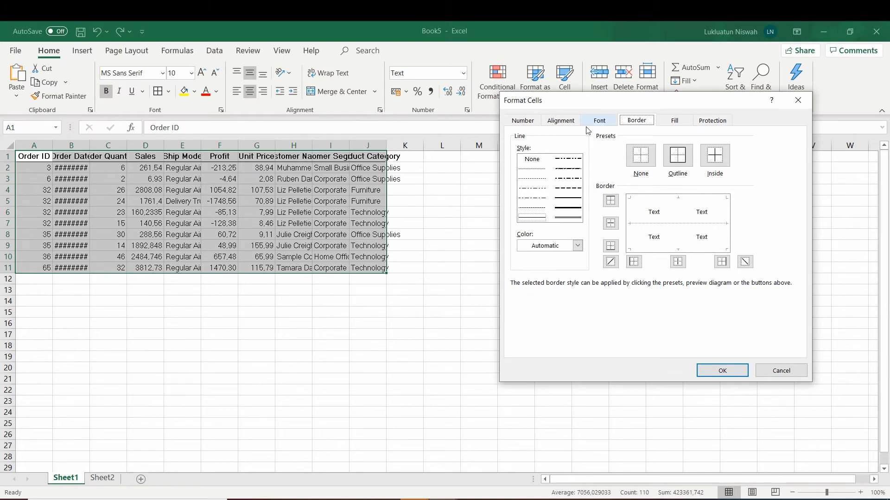
left_click(633, 211)
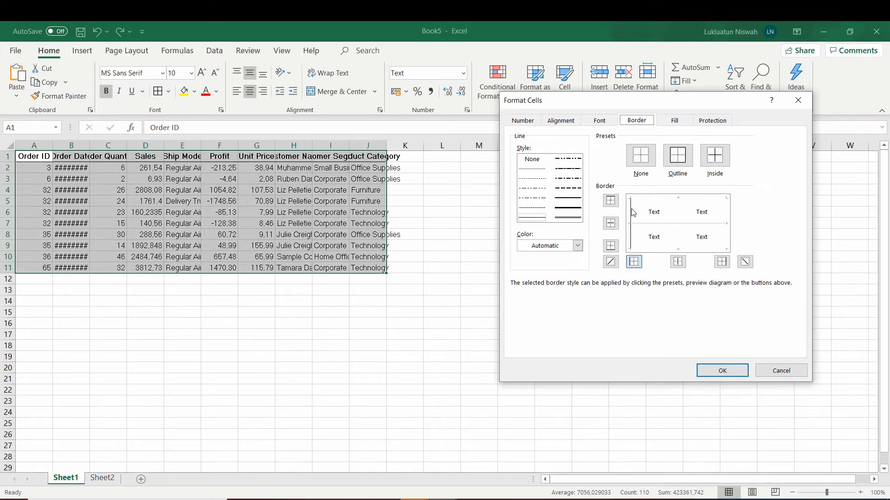
left_click(667, 202)
left_click(729, 223)
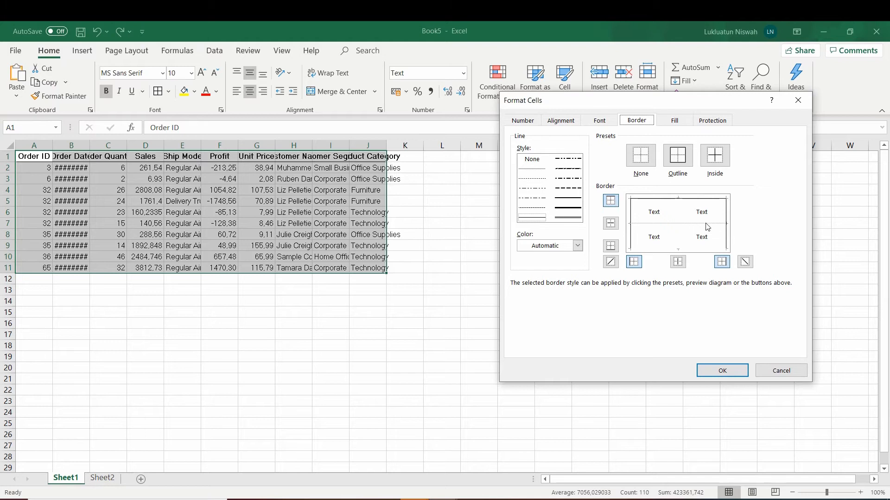
left_click(707, 224)
left_click(694, 249)
left_click(679, 234)
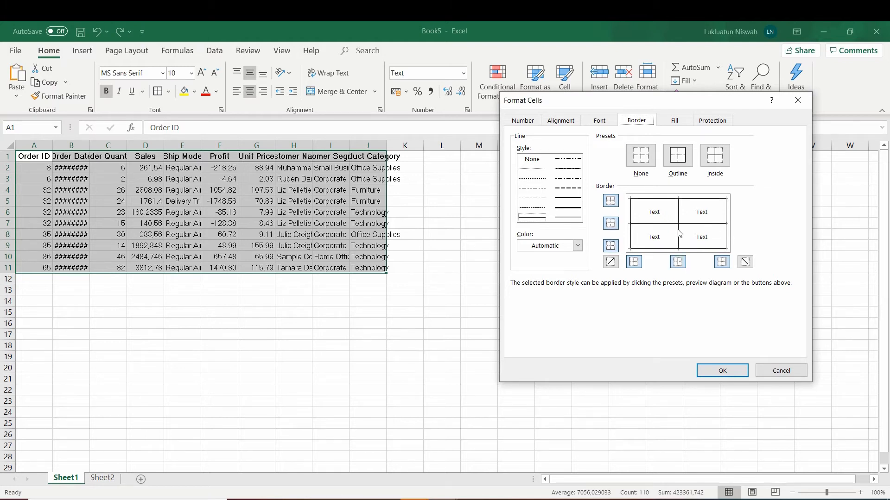
left_click(721, 371)
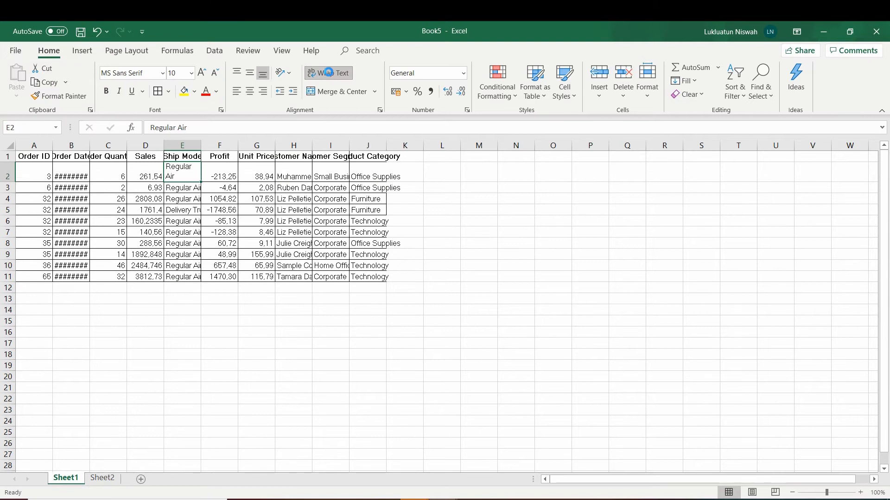
Undo the text wrapping in cell E2.
key("ctrl+z")
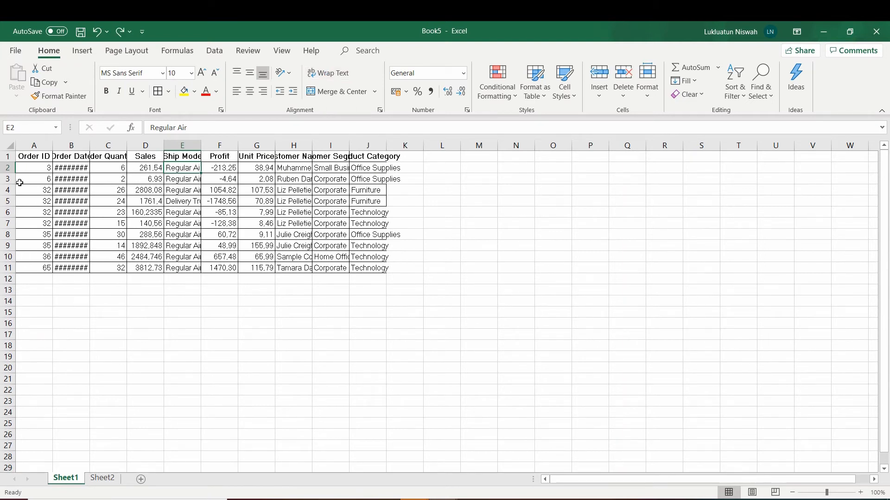
Apply Wrap Text to the header cells A1:J1, and undo the wrapping.
left_click_drag(39, 158, 370, 148)
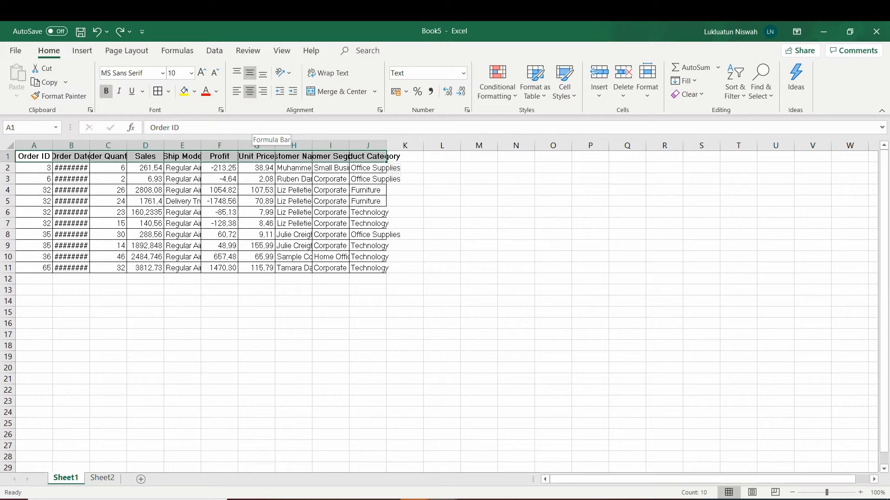
left_click(68, 201)
left_click_drag(28, 157, 372, 148)
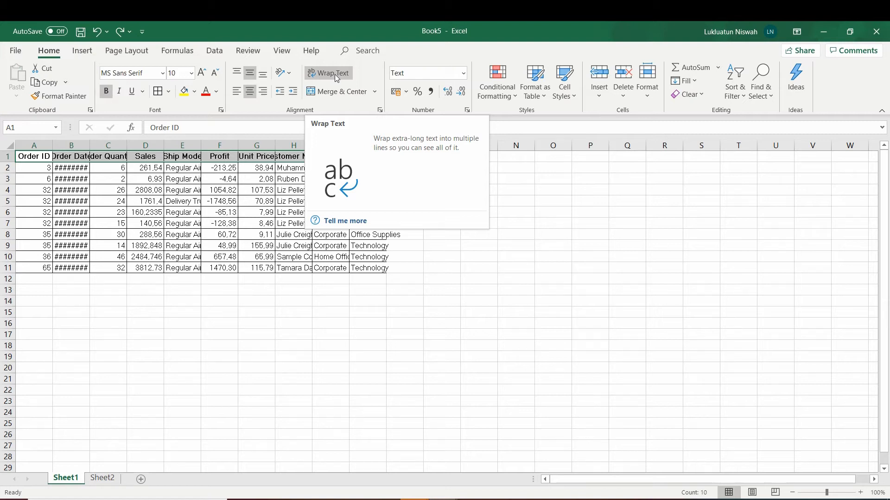
left_click(173, 246)
left_click_drag(33, 145, 370, 142)
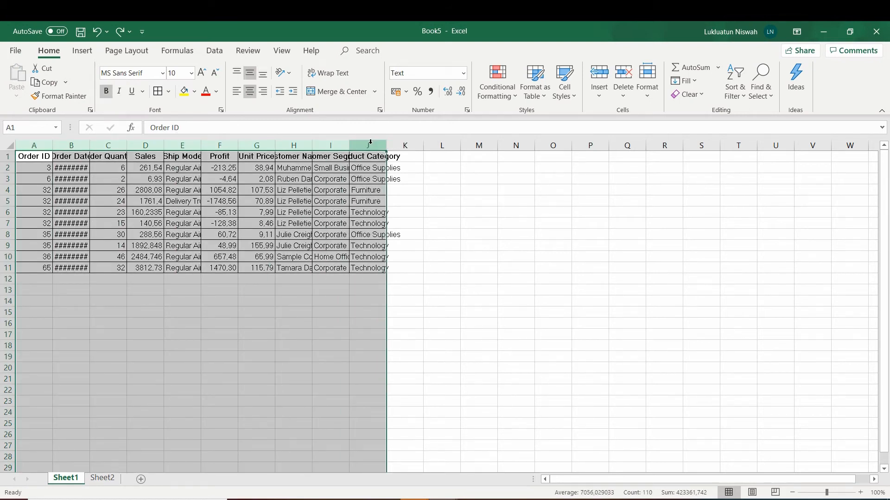
left_click_drag(41, 159, 377, 156)
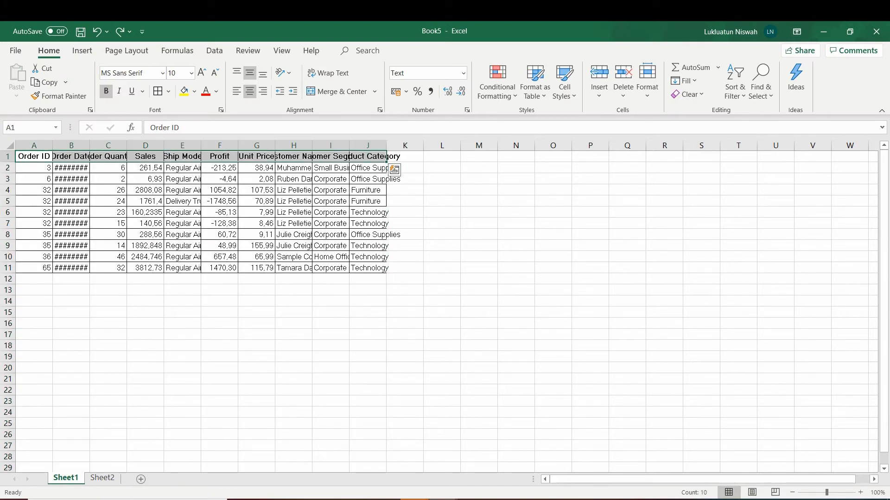
left_click(333, 80)
left_click(330, 170)
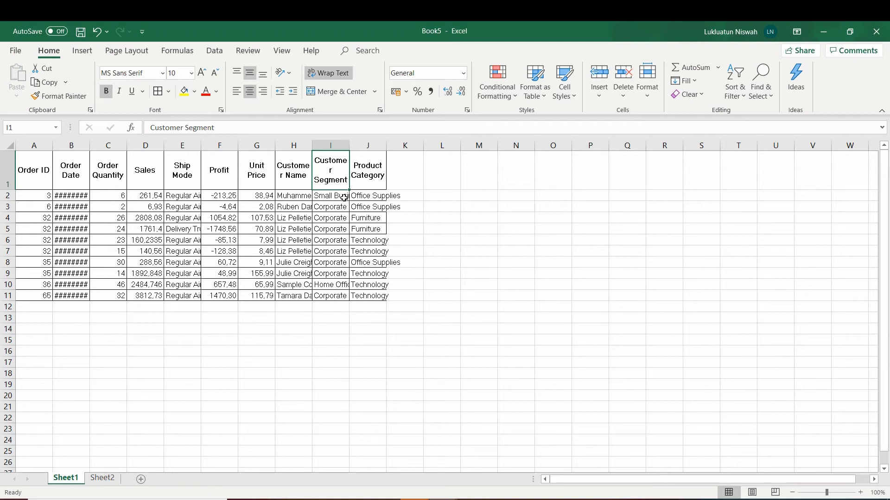
key("ctrl+z")
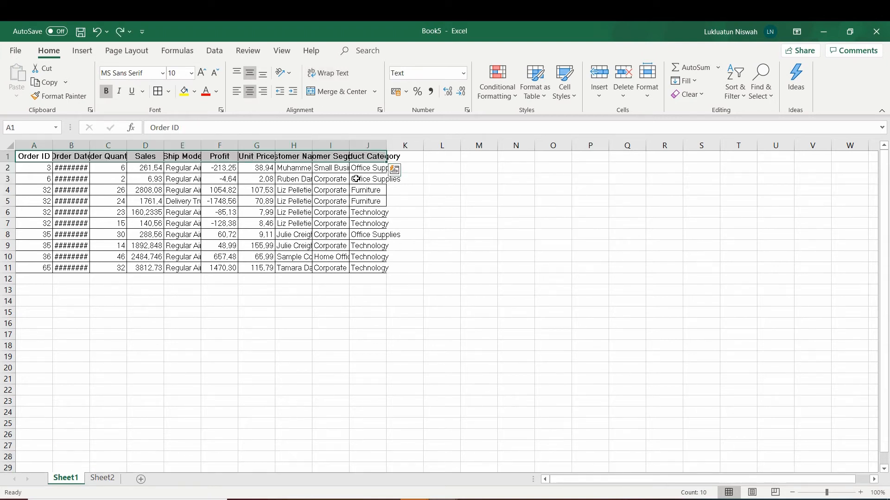
Apply AutoFit Column Width to columns A through J.
left_click_drag(34, 145, 374, 199)
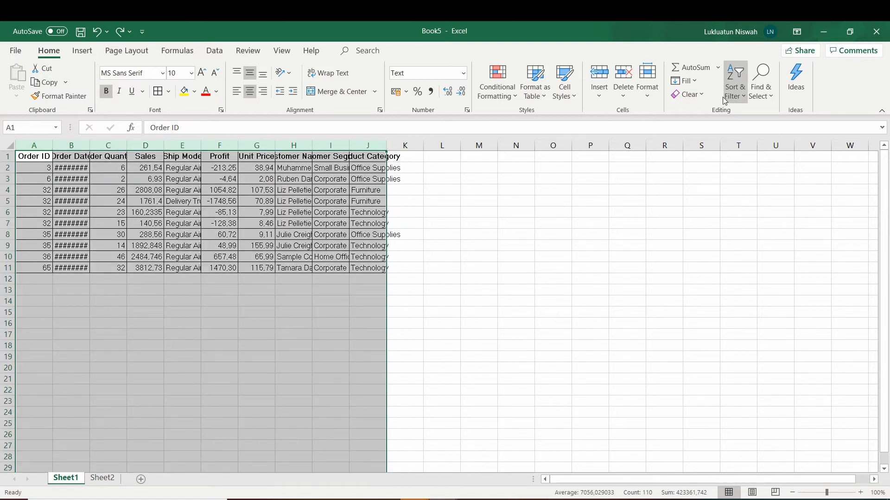
left_click(661, 89)
left_click(673, 182)
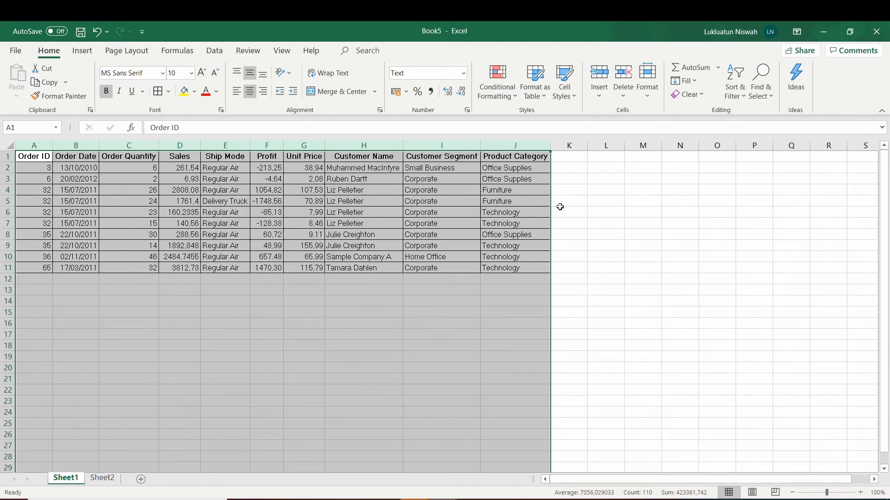
left_click(377, 211)
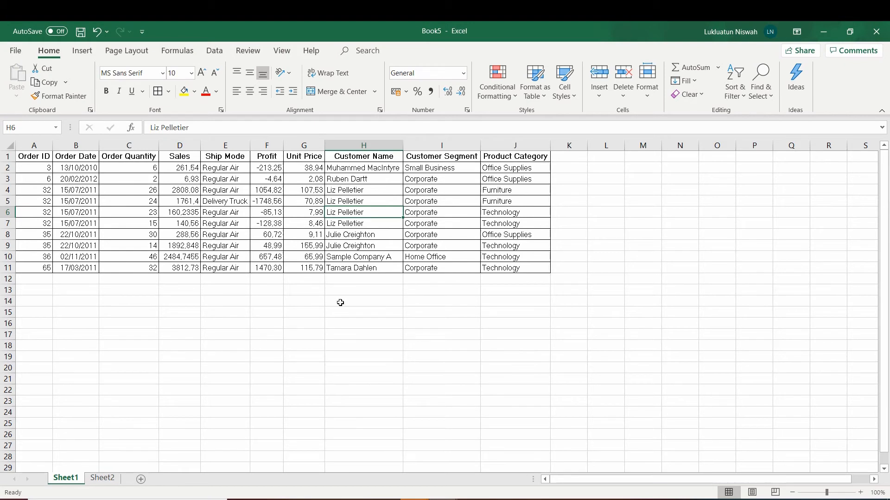
Copy A12:J36 from the Orders-With Nulls workbook and paste it at A12 in Sheet1 of Book5.
left_click_drag(44, 278, 548, 277)
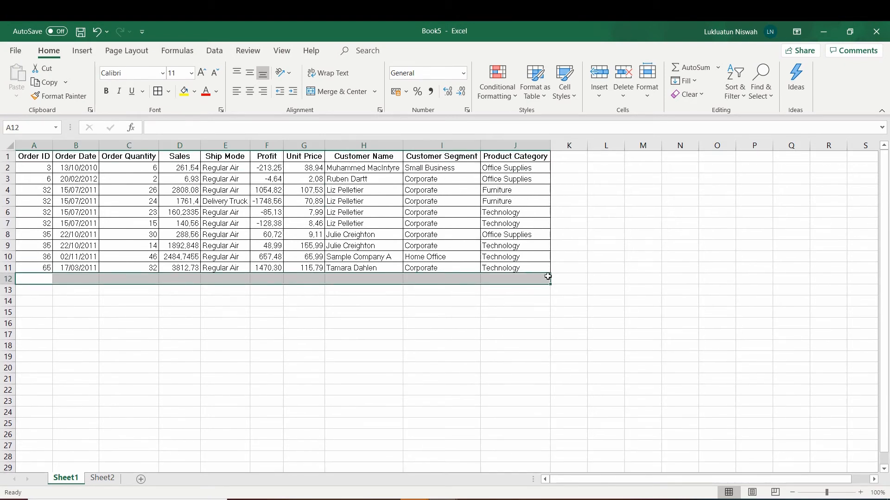
key("alt+Tab")
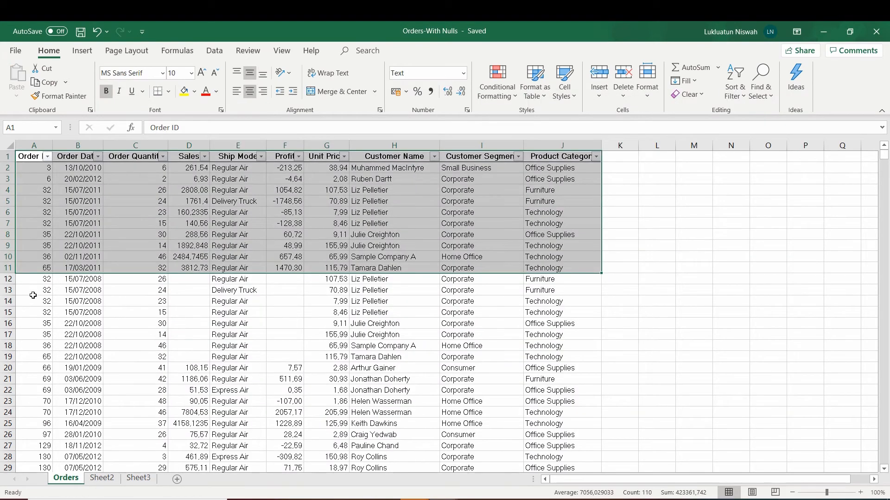
left_click_drag(40, 278, 580, 451)
key("ctrl+c")
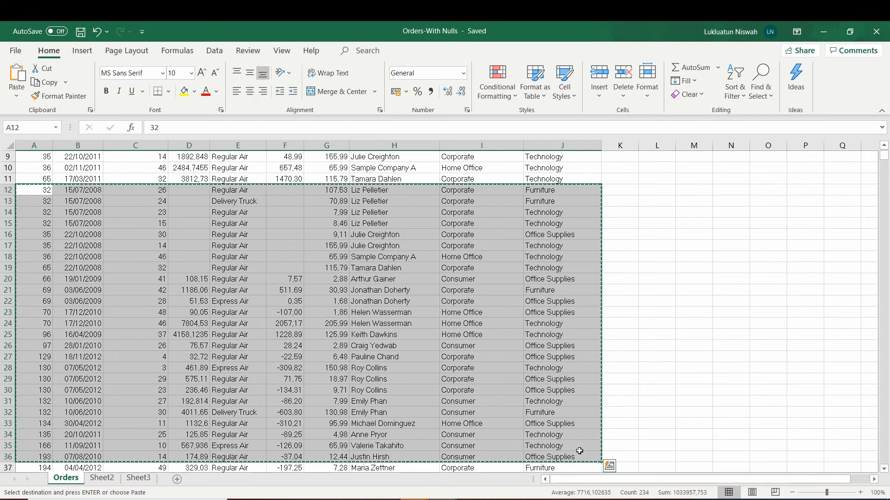
key("alt+Tab")
left_click(37, 279)
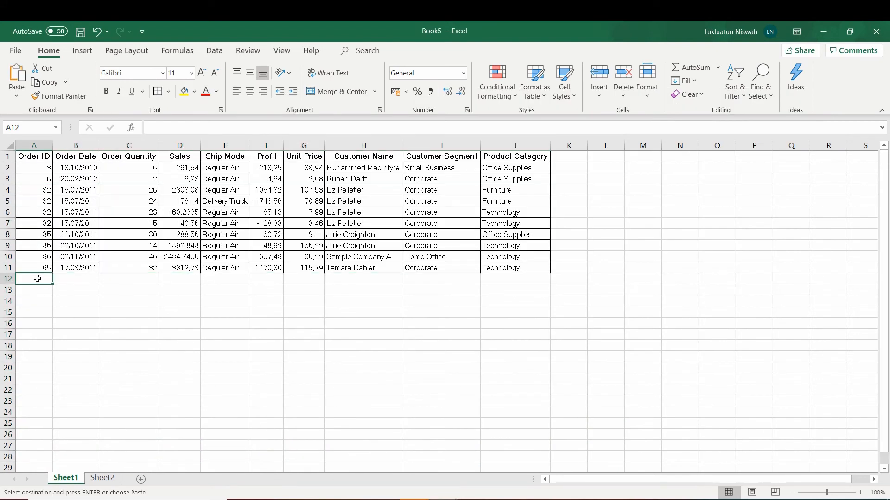
key("ctrl+v")
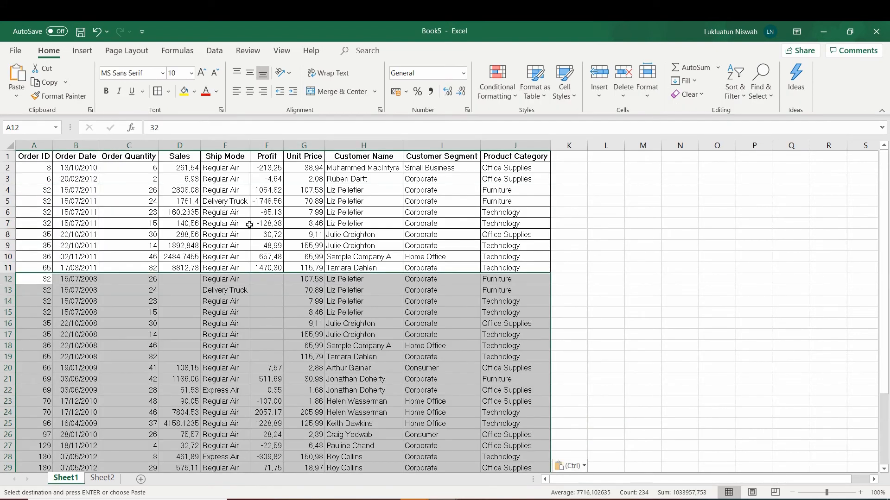
Add thin borders to the outer edges and inner lines of A12:J36 through Format Cells.
left_click(158, 92)
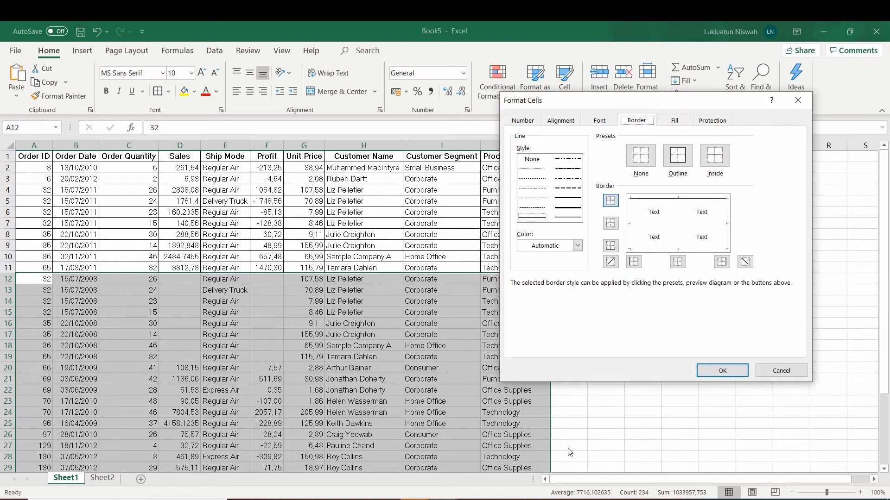
left_click(633, 220)
left_click(681, 221)
left_click(726, 236)
left_click(693, 251)
left_click(691, 225)
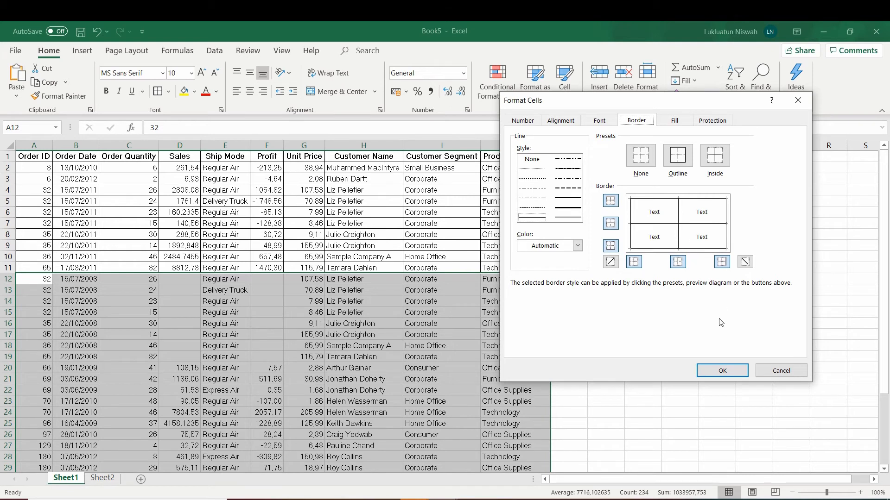
left_click(723, 371)
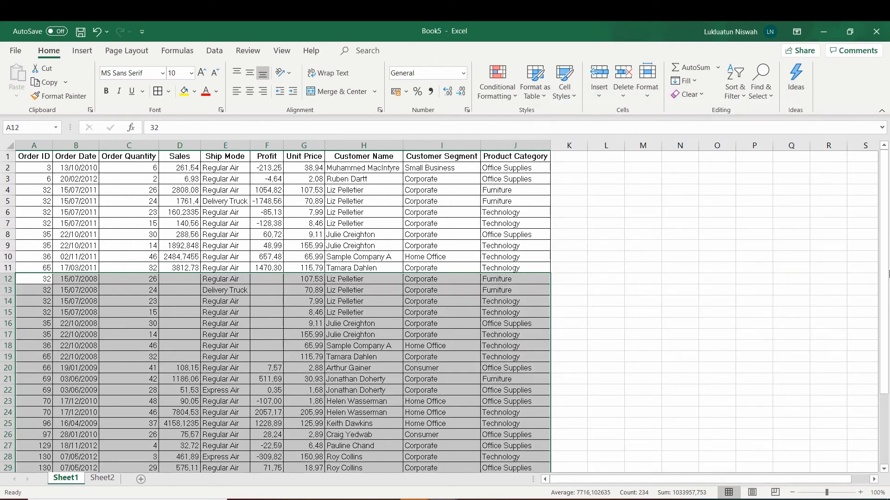
left_click(384, 225)
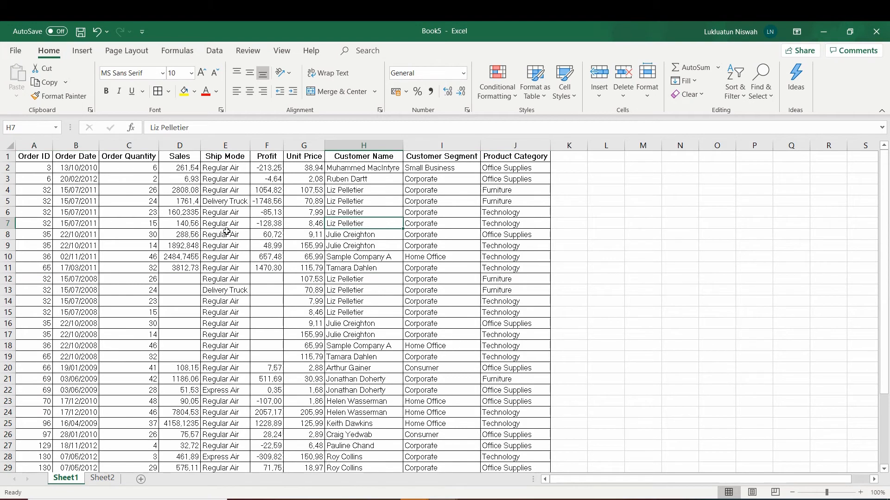
Freeze the top row of Sheet1 and test it by scrolling down through the order records.
left_click(44, 167)
scroll(143, 287, "down", 6)
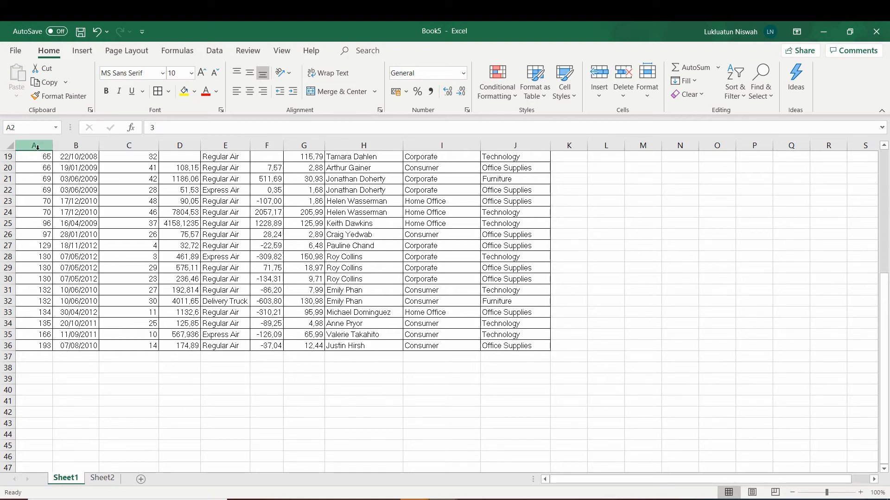
scroll(50, 180, "up", 6)
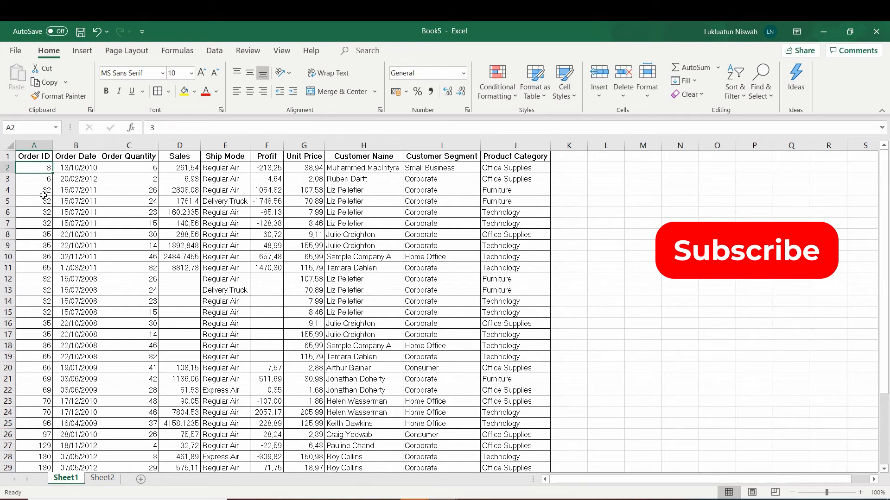
left_click(28, 158)
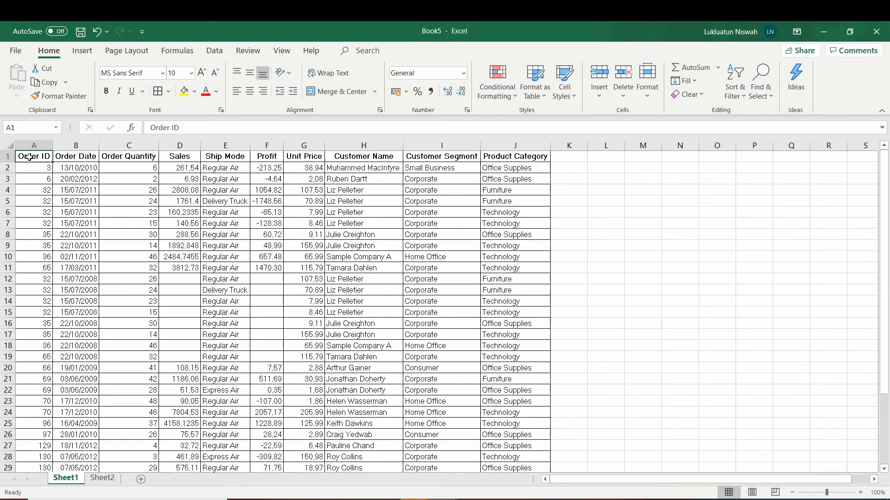
left_click(283, 51)
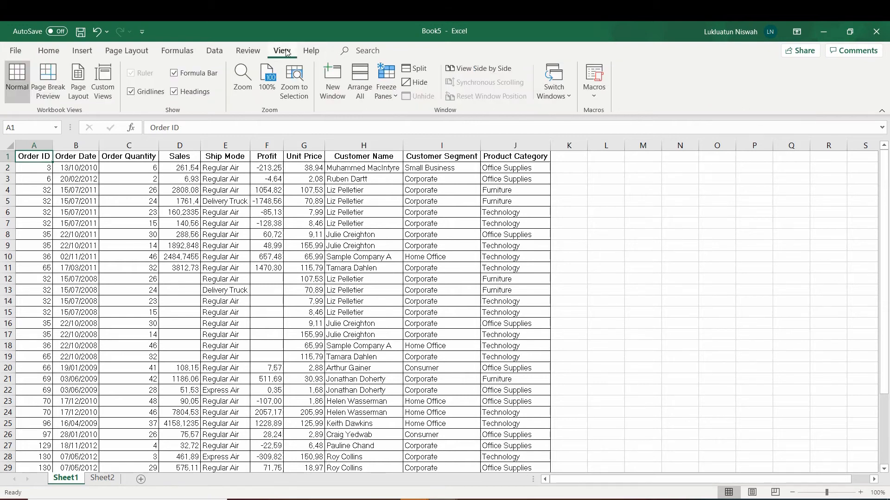
left_click(391, 96)
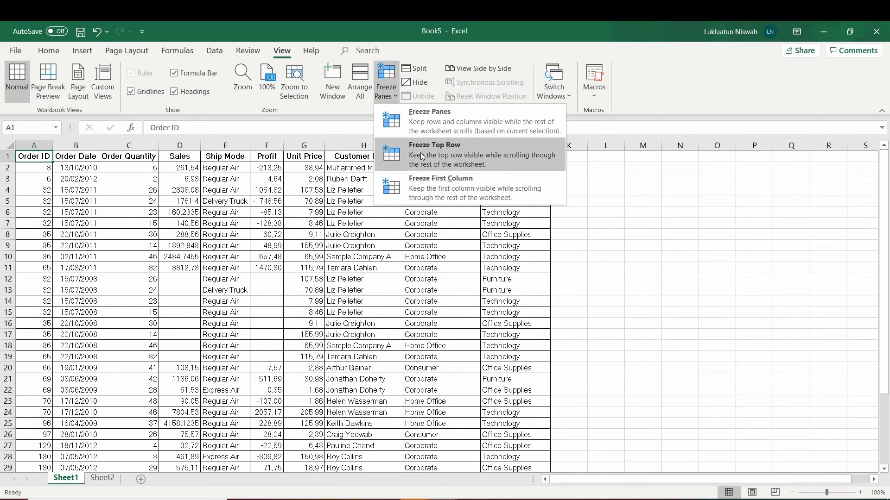
left_click(423, 156)
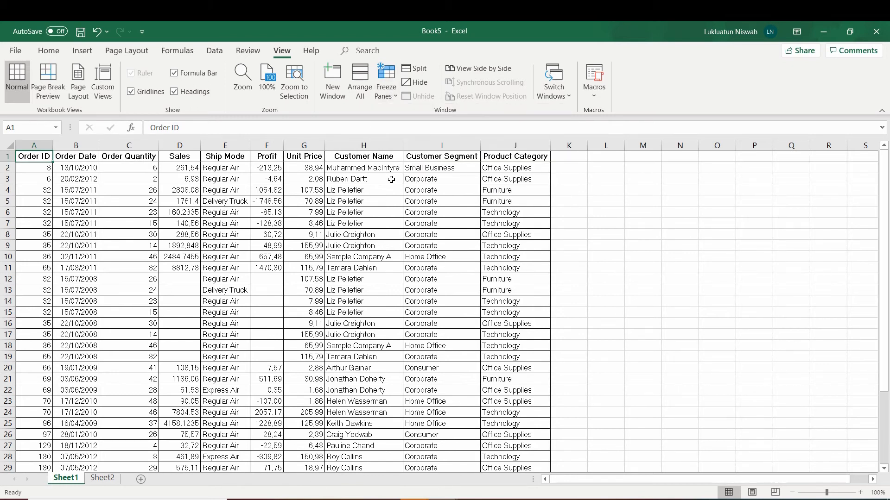
scroll(391, 180, "down", 4)
scroll(392, 180, "up", 4)
left_click(41, 168)
scroll(99, 240, "down", 11)
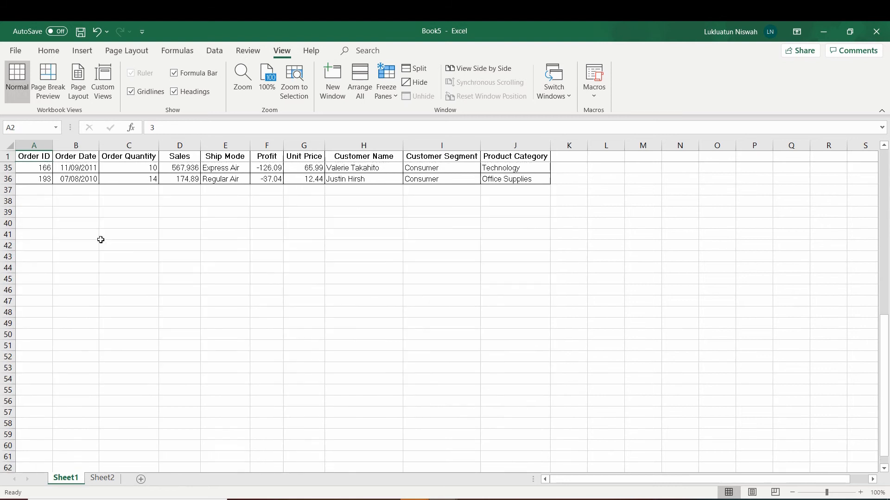
scroll(102, 242, "up", 4)
scroll(102, 241, "up", 7)
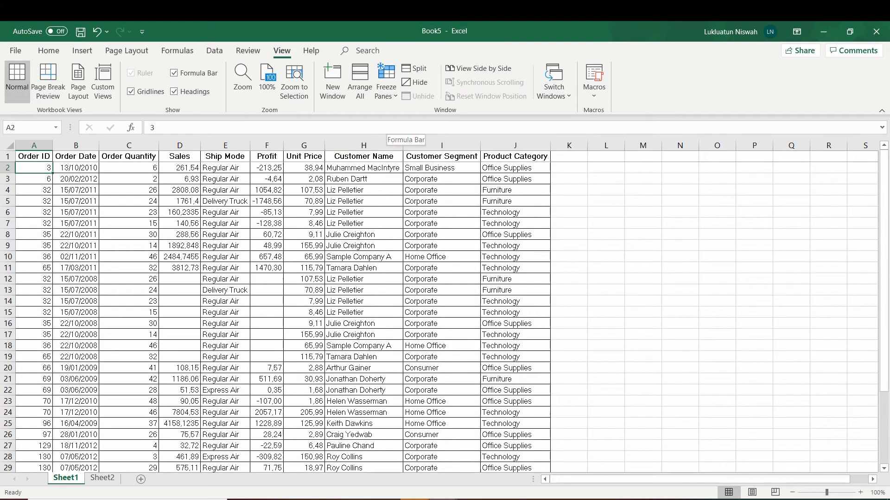
Undo the borders on A12:J36, then try filling the range rightward from column A and undo the fill.
key("ctrl+z")
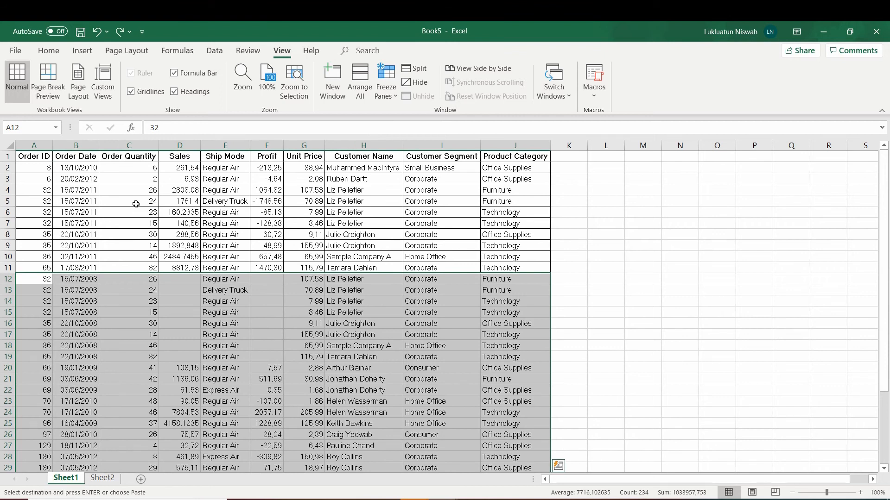
scroll(136, 202, "down", 6)
scroll(137, 204, "up", 6)
key("ctrl+r")
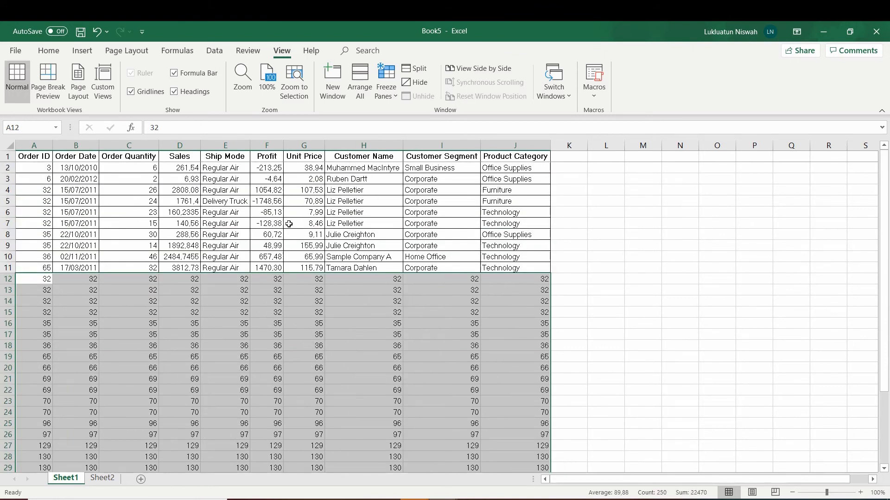
key("ctrl+z")
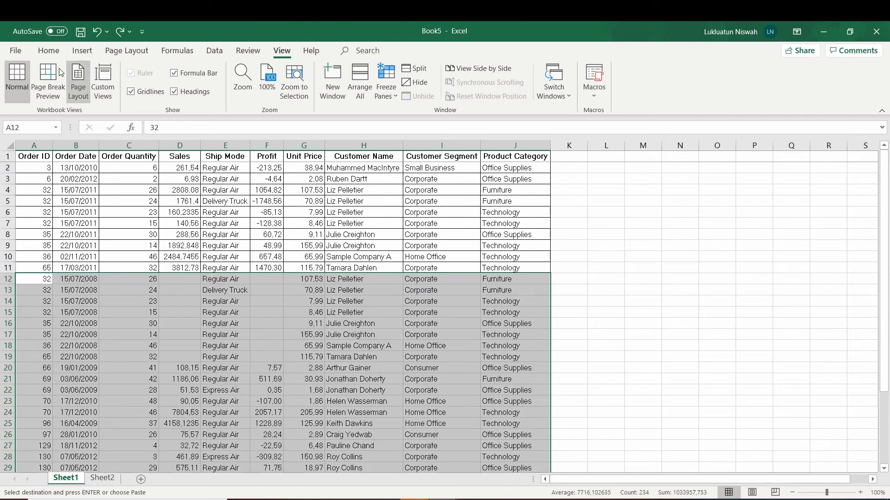
Apply borders around every cell of the selected range A12:J36.
left_click(38, 51)
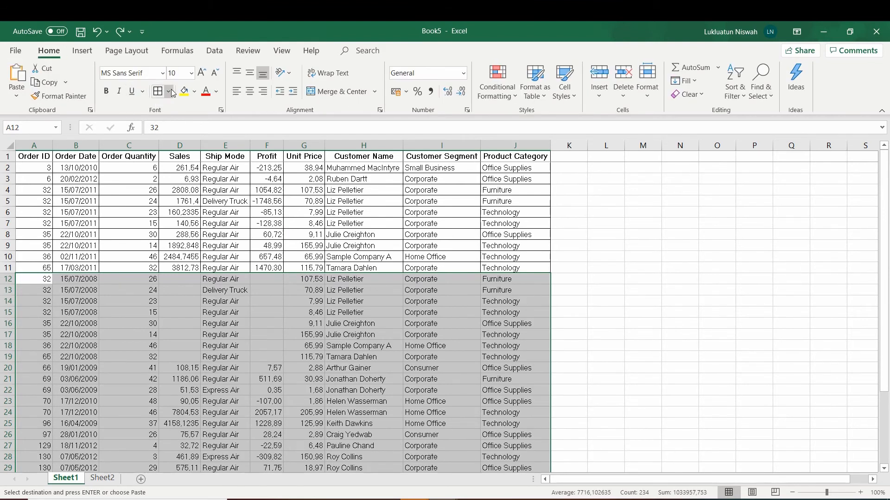
left_click(168, 91)
left_click(180, 211)
left_click(233, 234)
scroll(243, 257, "down", 1)
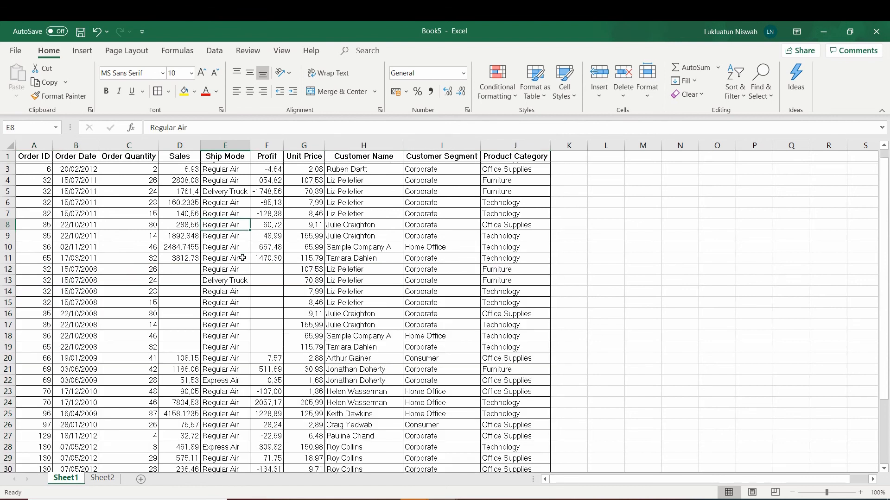
scroll(250, 259, "up", 1)
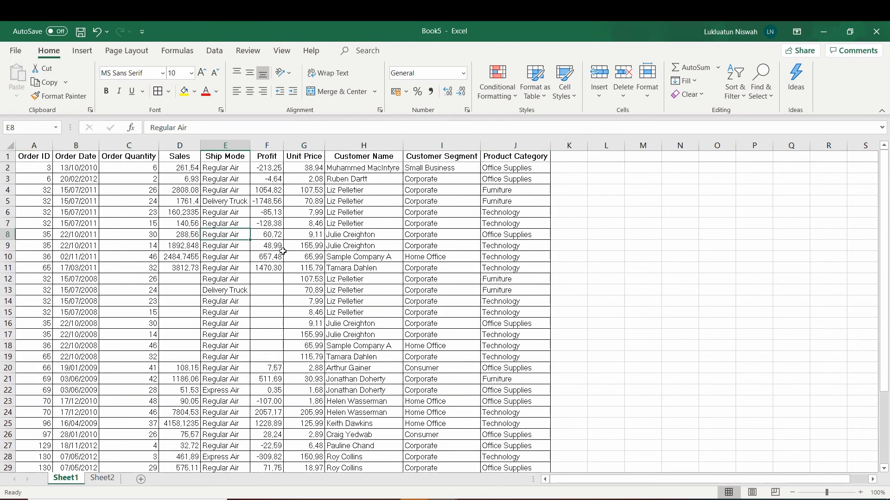
Unfreeze the top row of Sheet1.
left_click(45, 156)
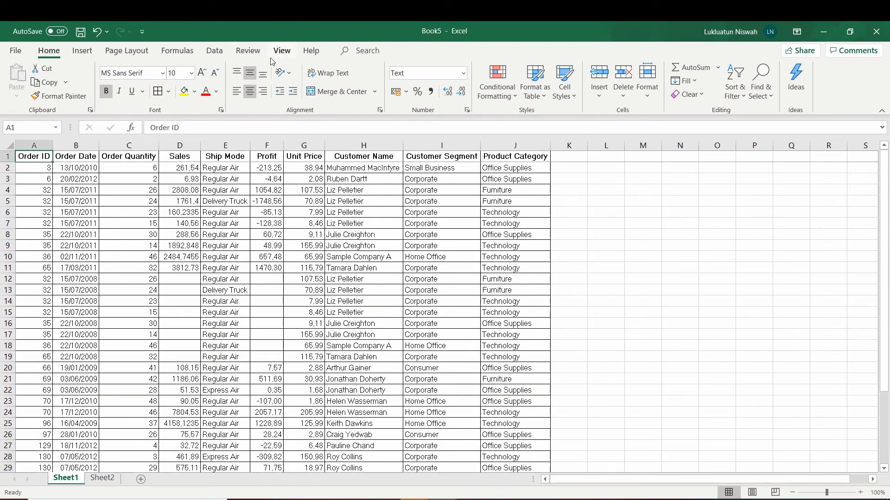
left_click(281, 50)
left_click(391, 93)
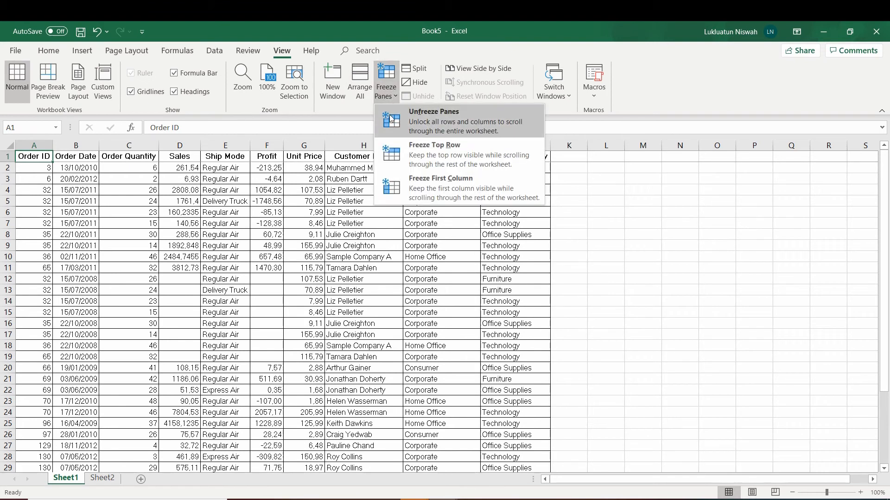
left_click(434, 116)
left_click(375, 197)
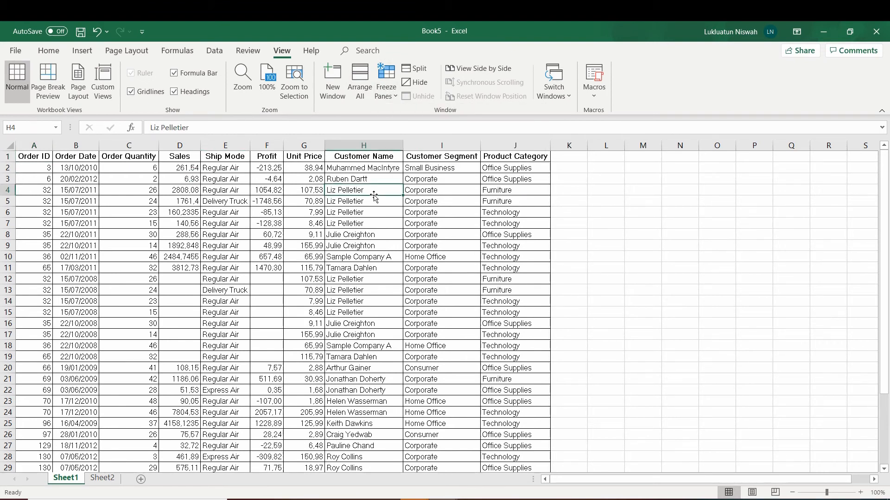
Freeze the panes above row 2 with Freeze Panes and test it by scrolling down.
left_click(8, 167)
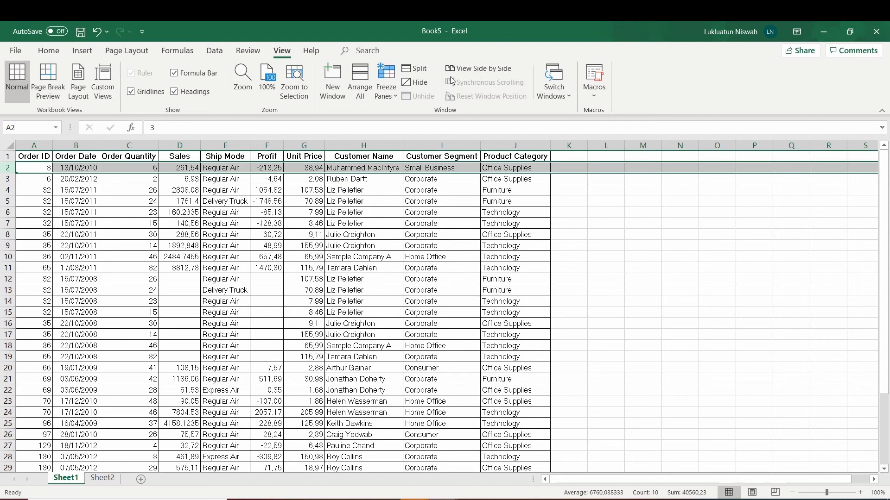
left_click(388, 94)
left_click(419, 114)
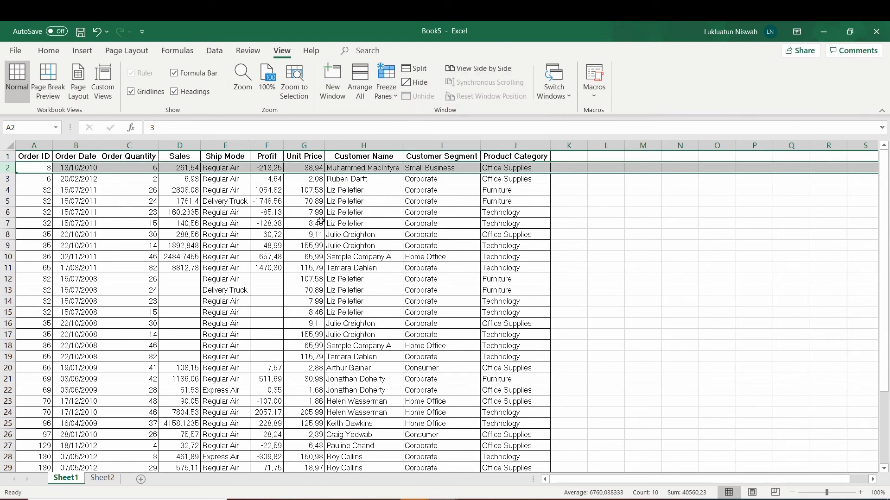
left_click(321, 223)
scroll(113, 176, "down", 3)
scroll(113, 176, "up", 3)
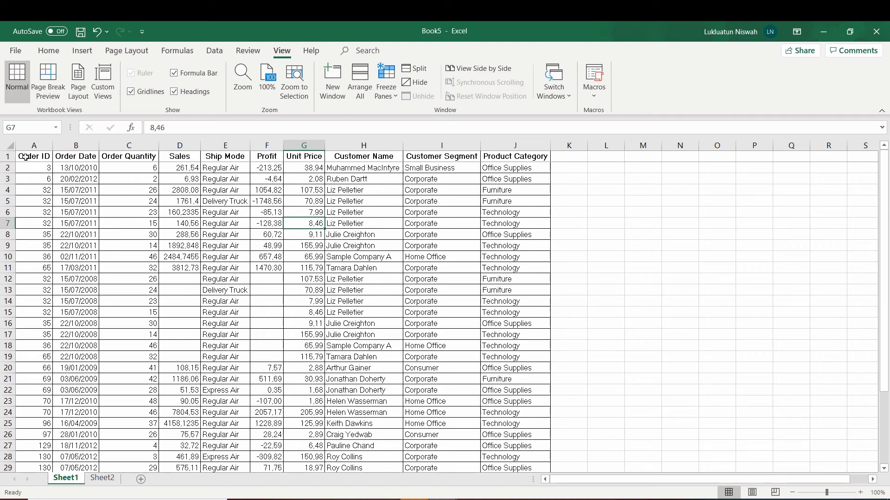
Unfreeze the panes so all rows of Sheet1 scroll.
left_click(7, 167)
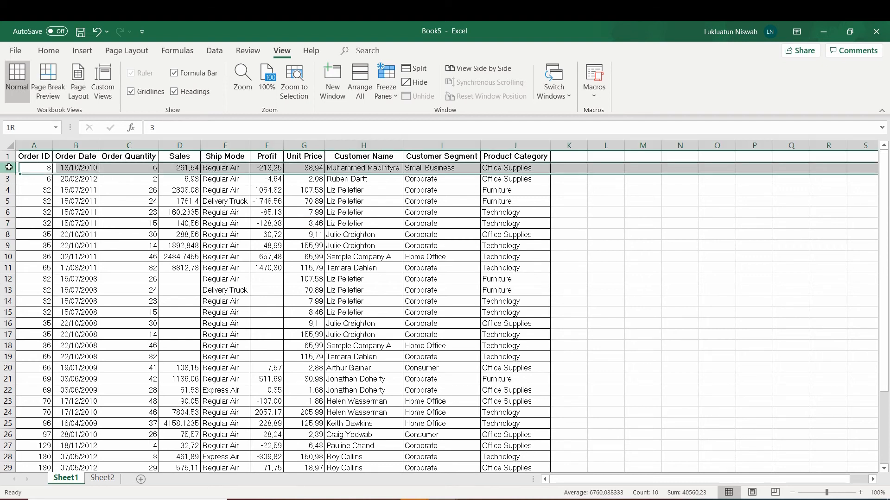
left_click(45, 179)
left_click(392, 81)
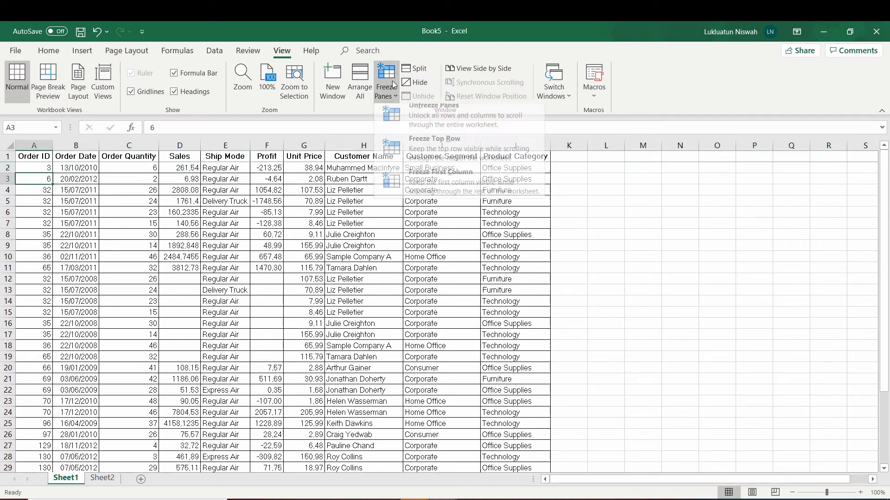
left_click(426, 121)
left_click(363, 223)
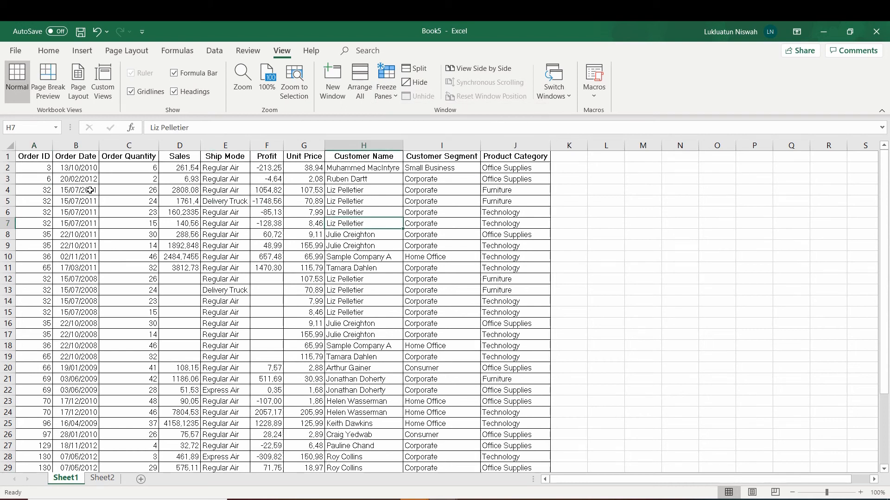
Freeze the top row with Freeze Top Row and test it by scrolling the sheet horizontally.
left_click(73, 146)
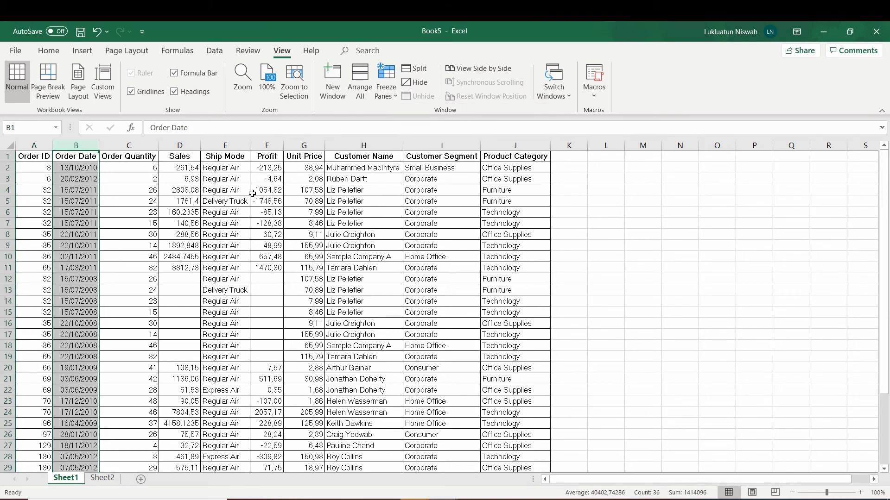
left_click_drag(580, 480, 602, 482)
left_click(8, 156)
left_click(386, 84)
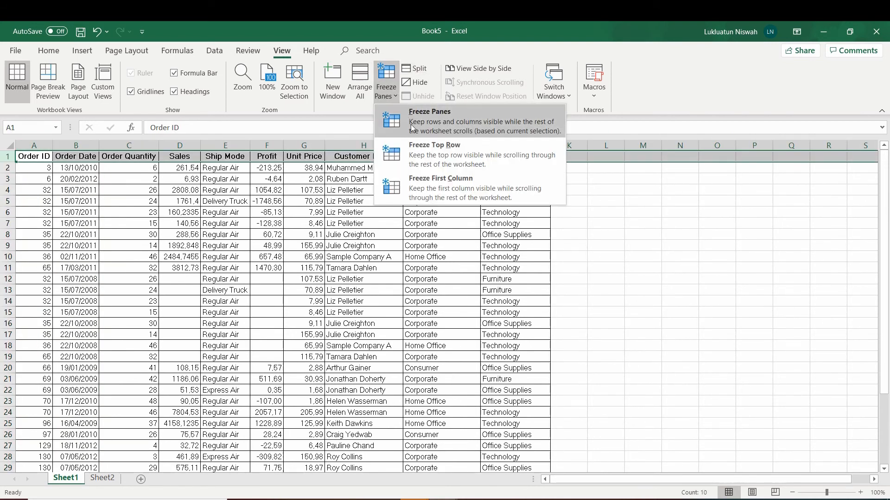
left_click(414, 150)
left_click(364, 190)
left_click_drag(626, 482, 681, 484)
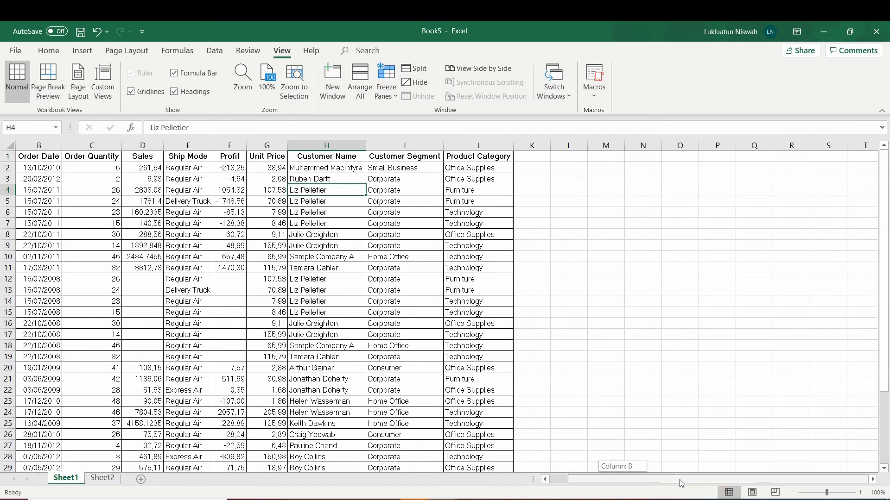
Check how the columns of Sheet1, including Order ID, scroll horizontally while only the top row is frozen.
left_click(875, 480)
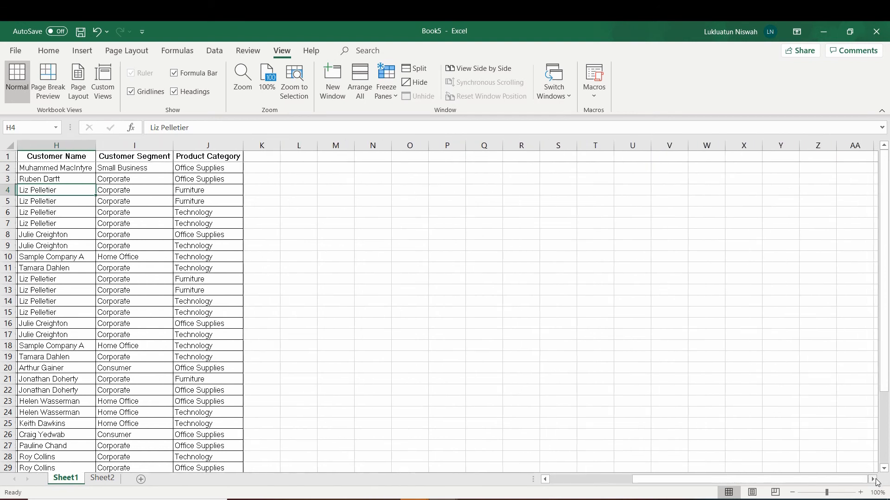
left_click(875, 480)
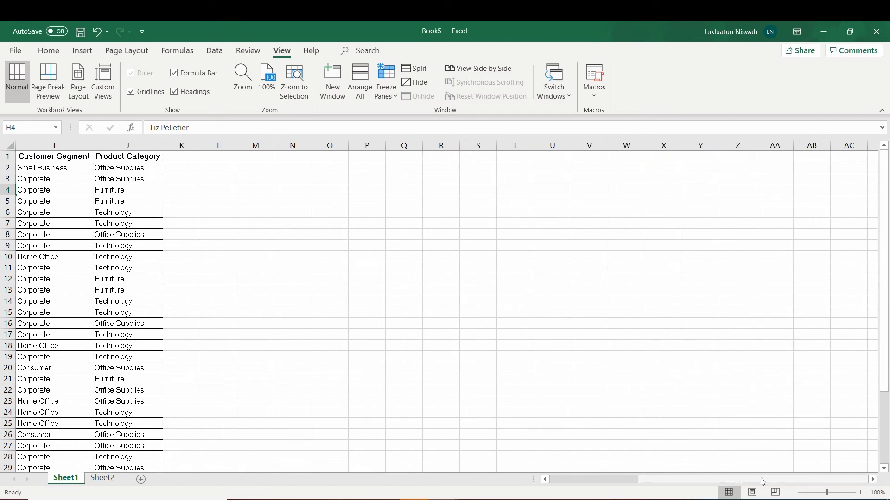
left_click_drag(763, 482, 644, 479)
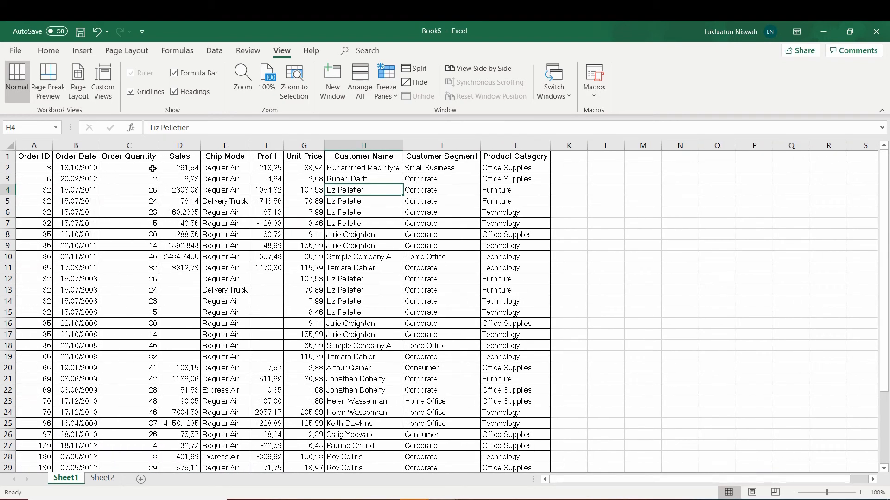
left_click(34, 145)
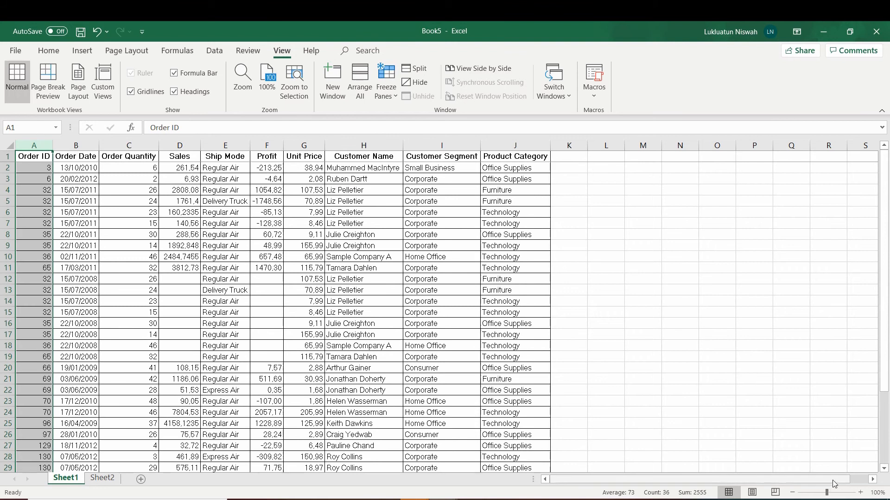
left_click_drag(833, 481, 855, 481)
left_click(872, 480)
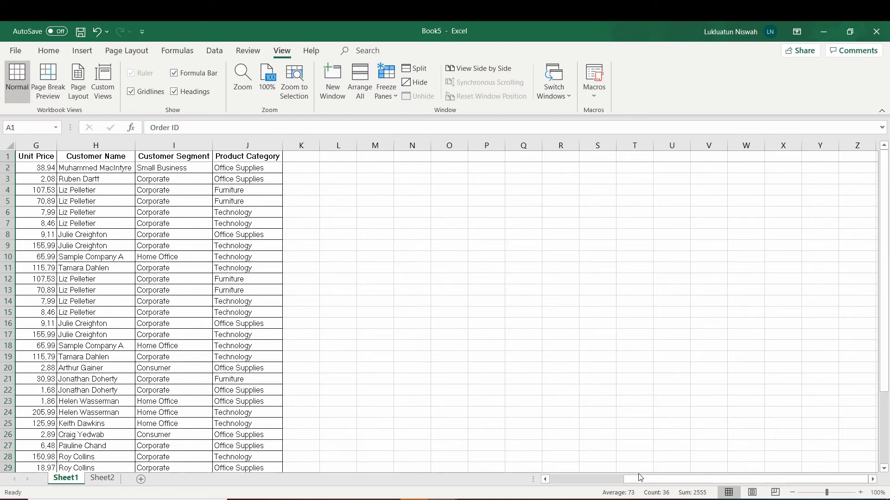
left_click_drag(641, 479, 499, 469)
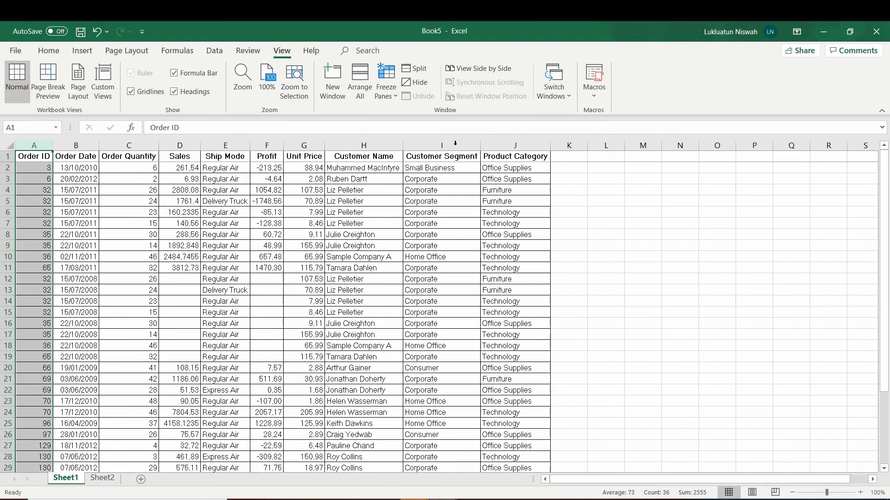
Unfreeze the top row of Sheet1 with Unfreeze Panes.
left_click(386, 95)
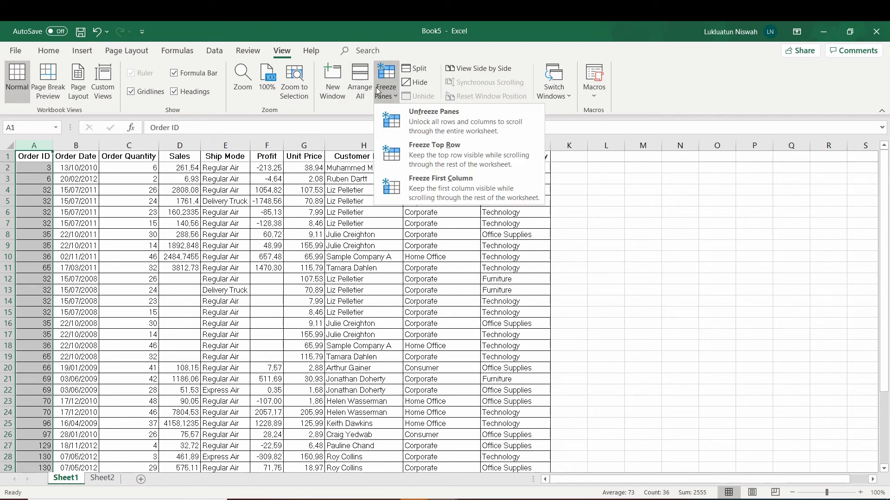
left_click(397, 121)
left_click(269, 224)
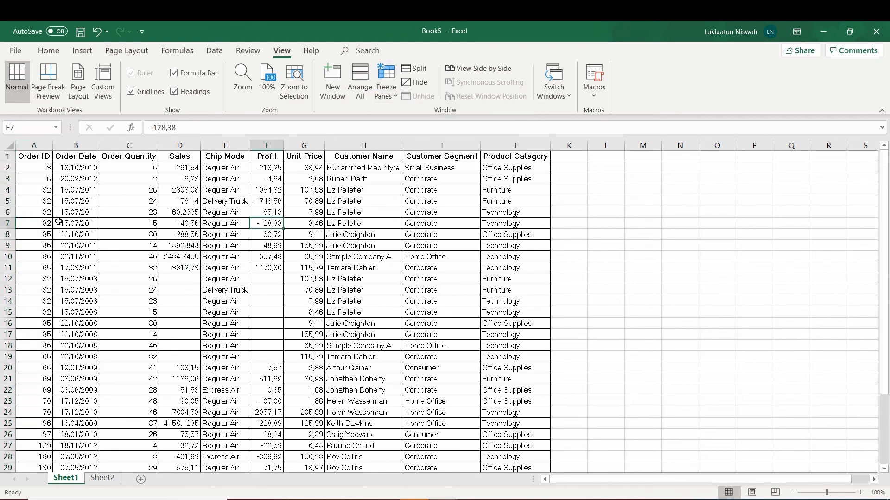
Freeze row 1 together with columns A and B by applying Freeze Panes at cell C2.
left_click_drag(43, 145, 71, 145)
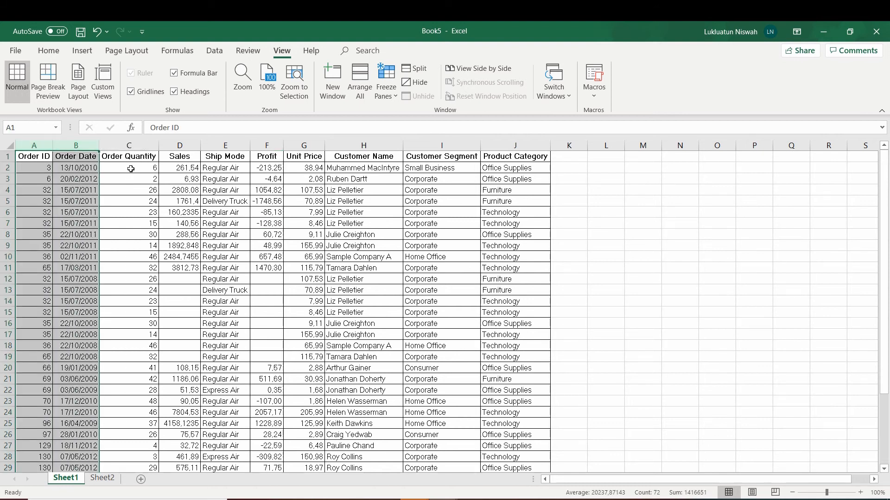
left_click(131, 168)
left_click_drag(132, 162, 135, 181)
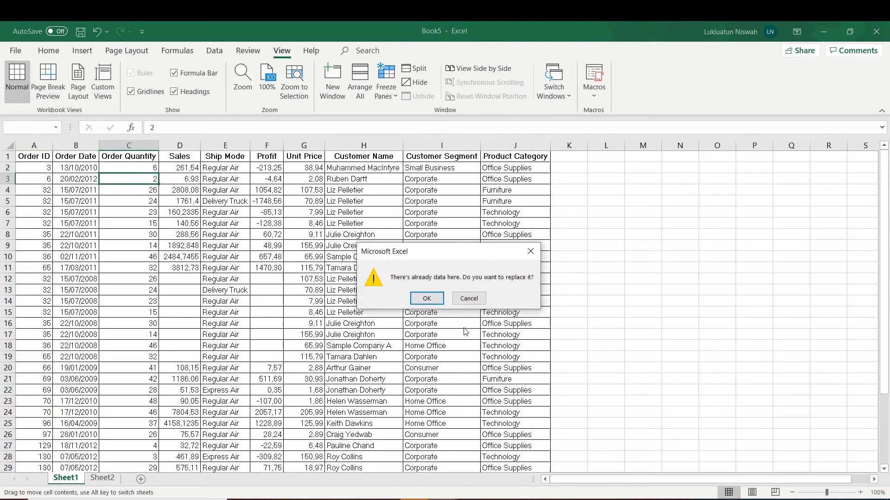
left_click(461, 300)
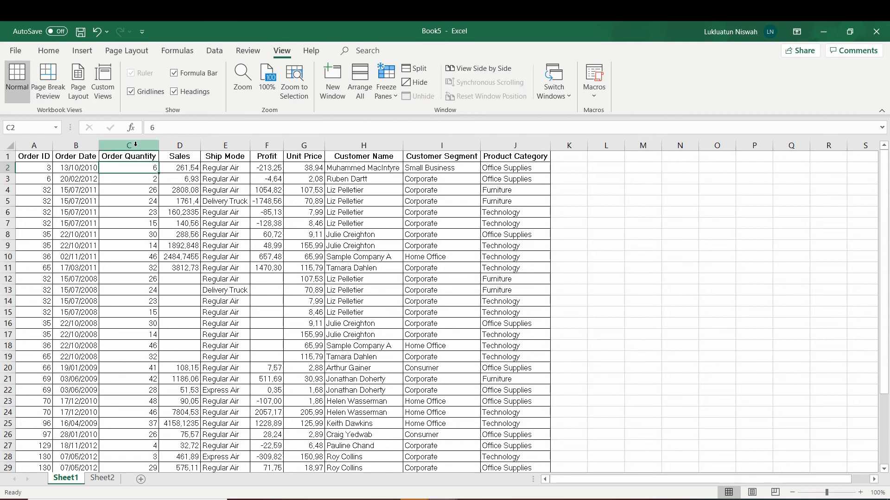
left_click(387, 93)
left_click(410, 119)
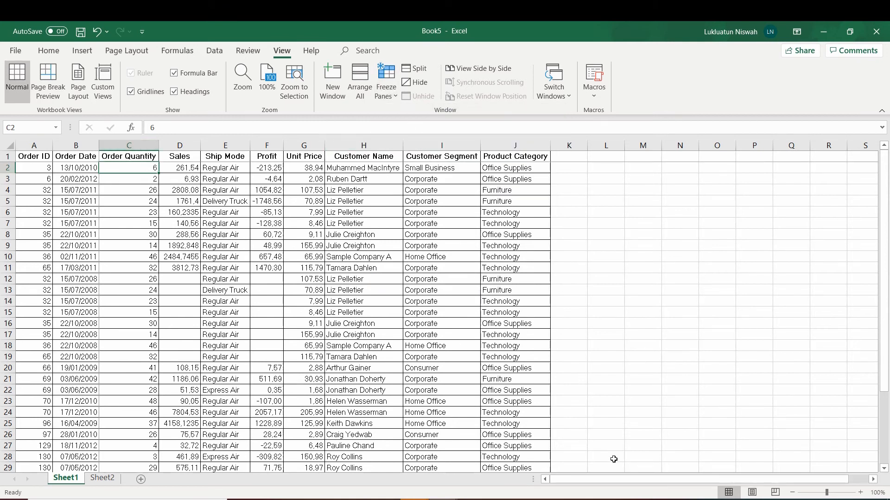
Check the frozen Order ID and Order Date columns by scrolling the sheet horizontally and back.
left_click(873, 481)
left_click(872, 482)
left_click(872, 482)
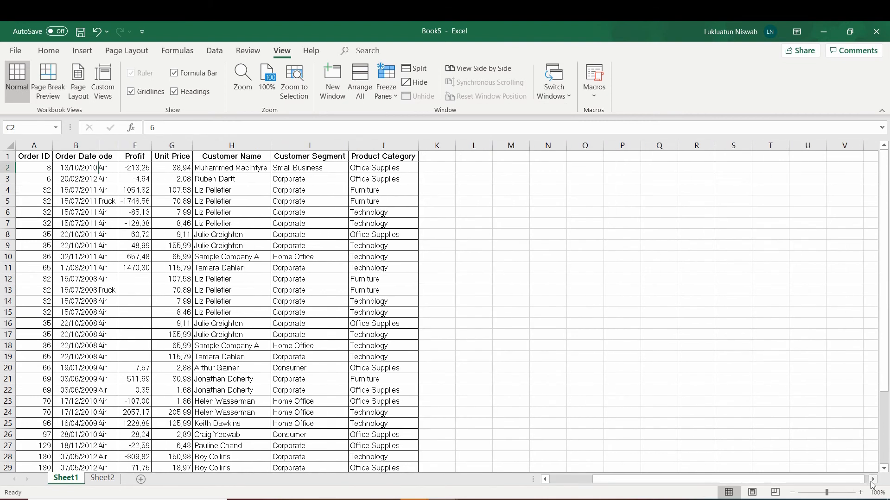
left_click(873, 482)
left_click(873, 482)
left_click(872, 482)
left_click(872, 482)
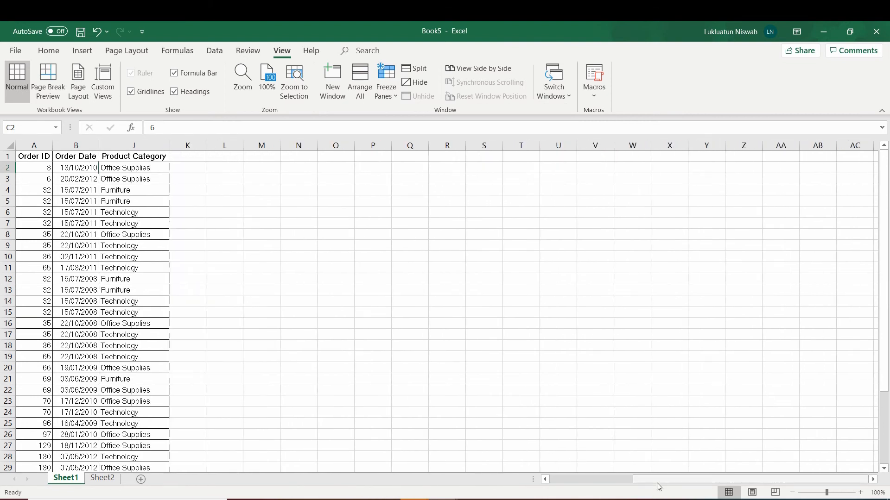
left_click_drag(659, 480, 539, 481)
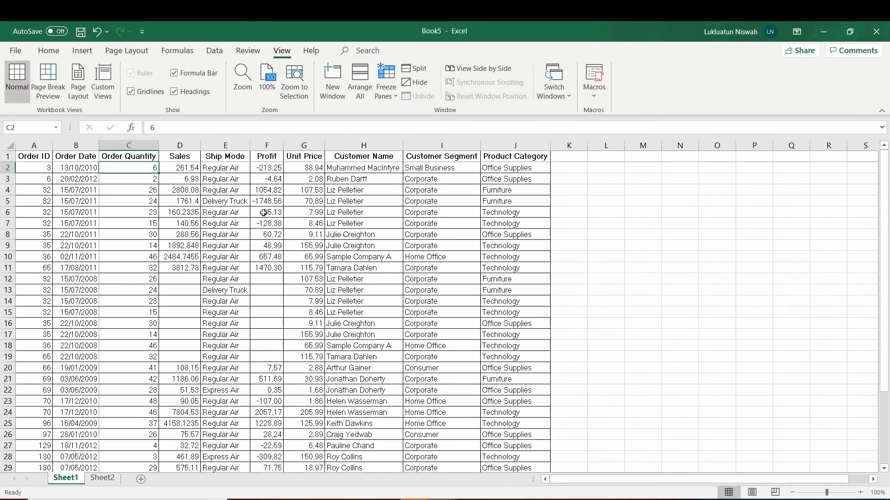
Remove the pane freeze at C2 and freeze only the top row of Sheet1.
left_click(387, 88)
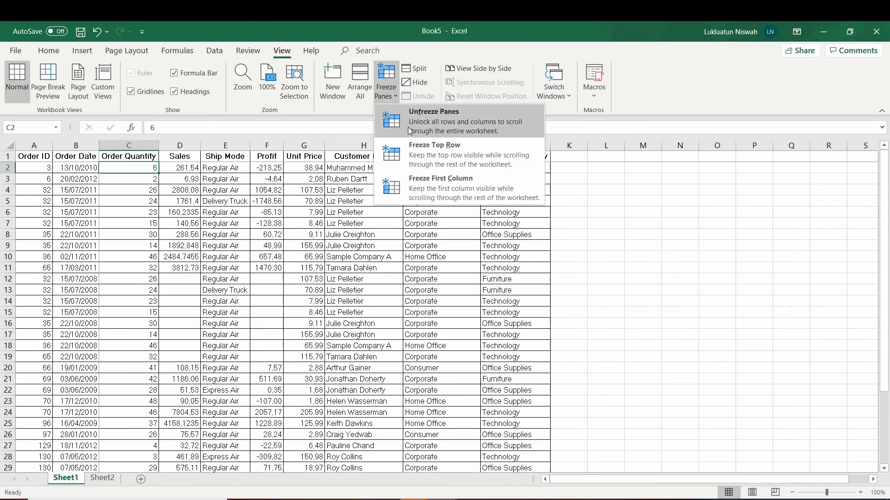
left_click(410, 134)
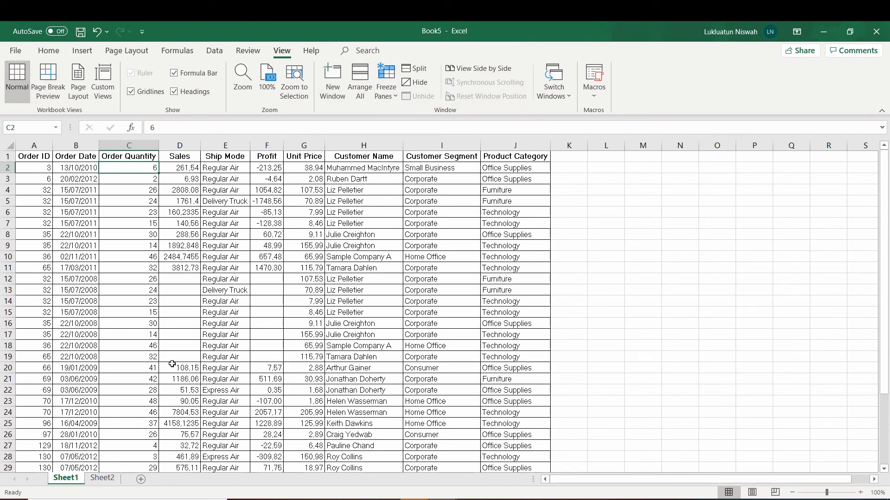
scroll(139, 232, "down", 3)
scroll(136, 225, "up", 3)
left_click(381, 77)
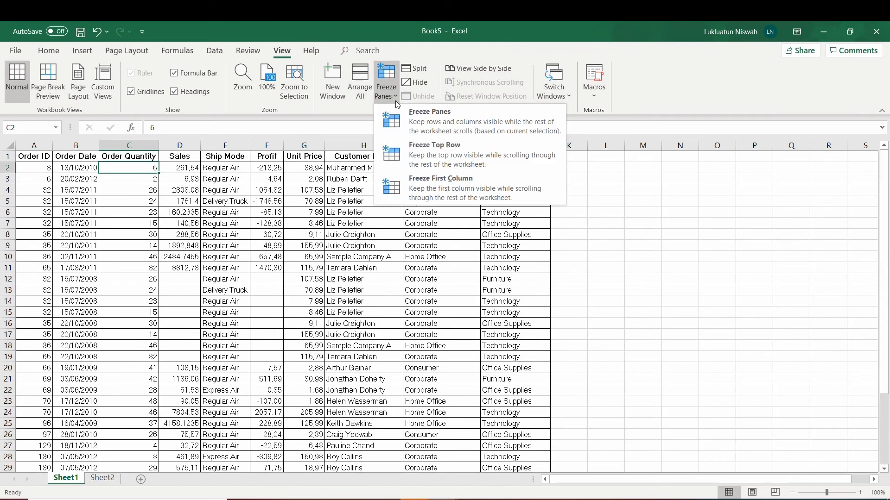
left_click(420, 149)
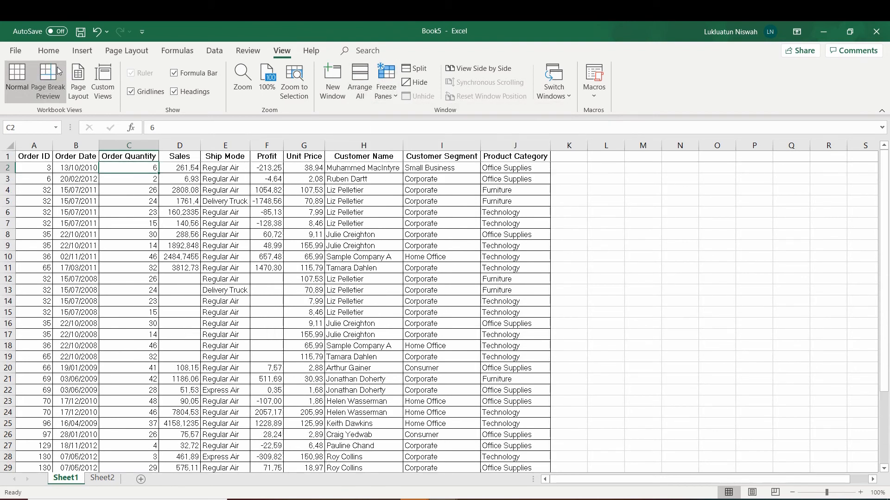
Add filters to the header row A1:J1, from Order ID to Product Category.
left_click(49, 56)
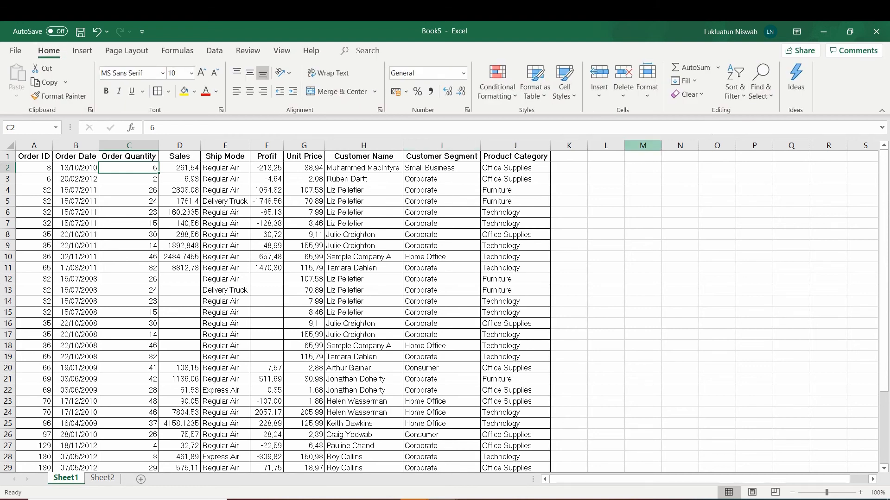
left_click(417, 197)
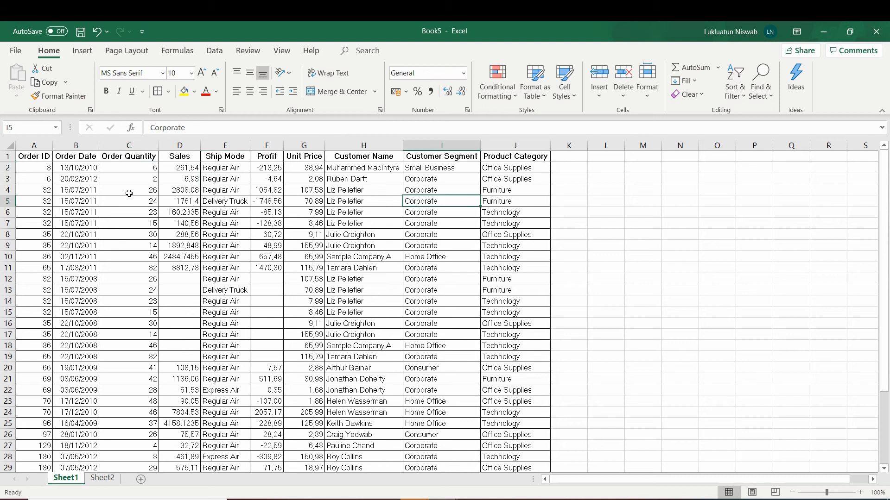
left_click_drag(44, 158, 524, 152)
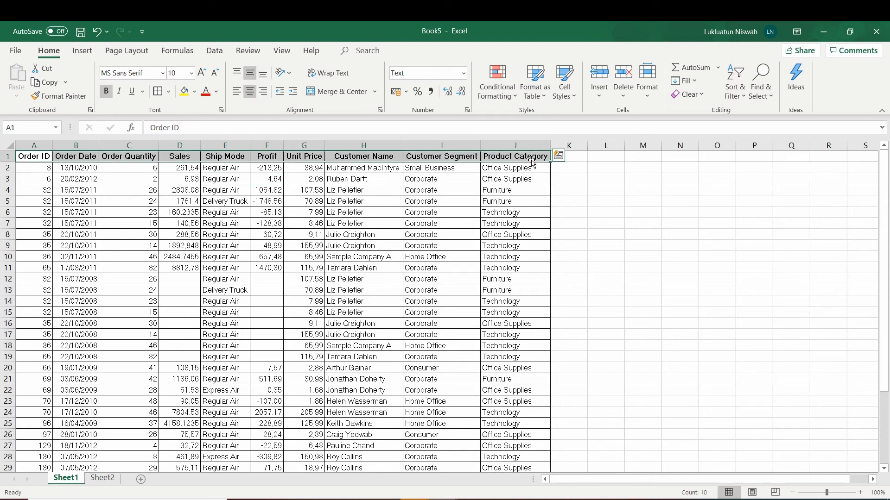
scroll(229, 325, "down", 3)
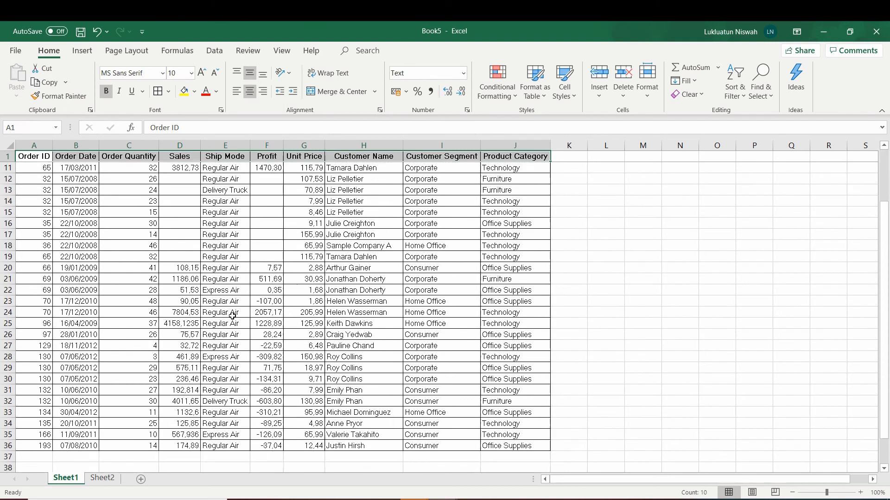
scroll(229, 326, "up", 3)
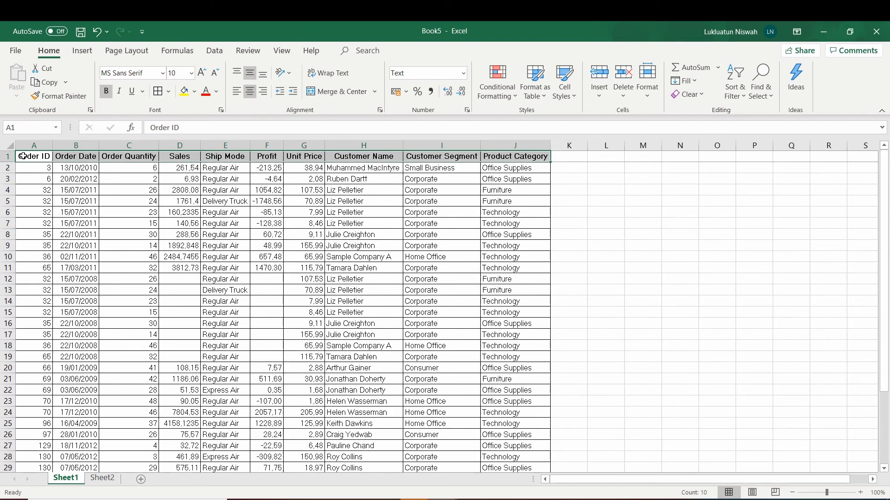
left_click_drag(22, 156, 532, 156)
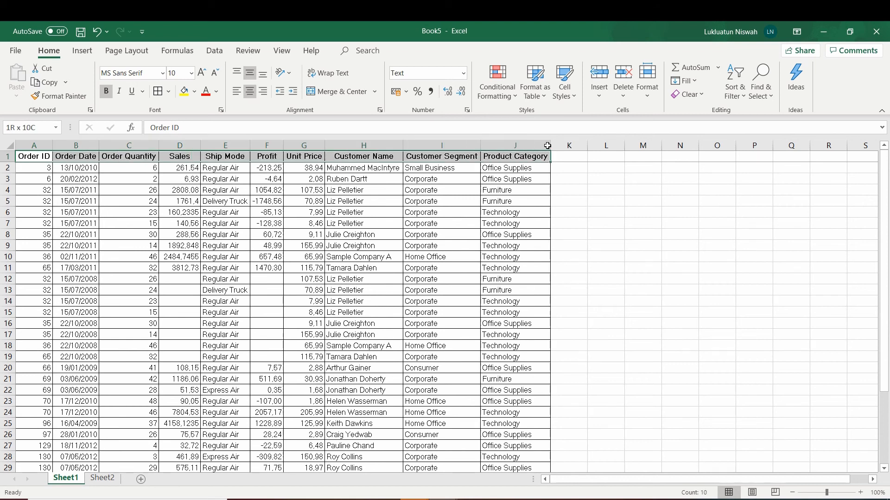
left_click(735, 93)
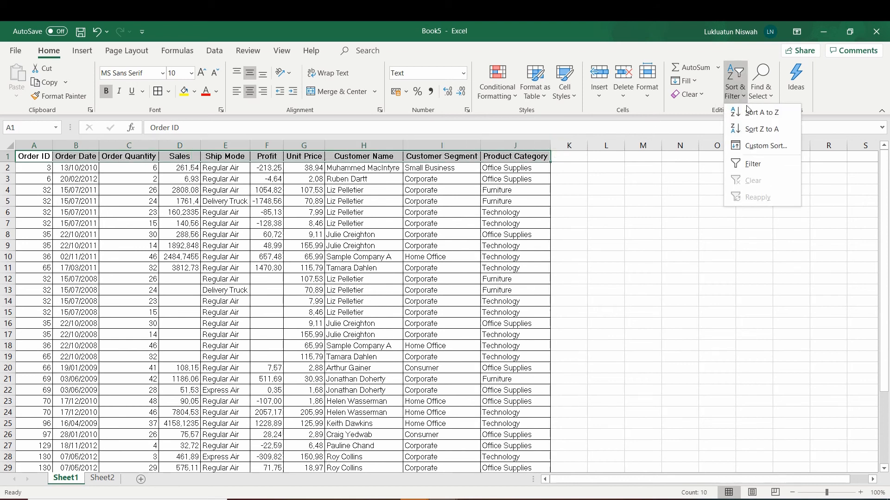
left_click(756, 164)
left_click(440, 224)
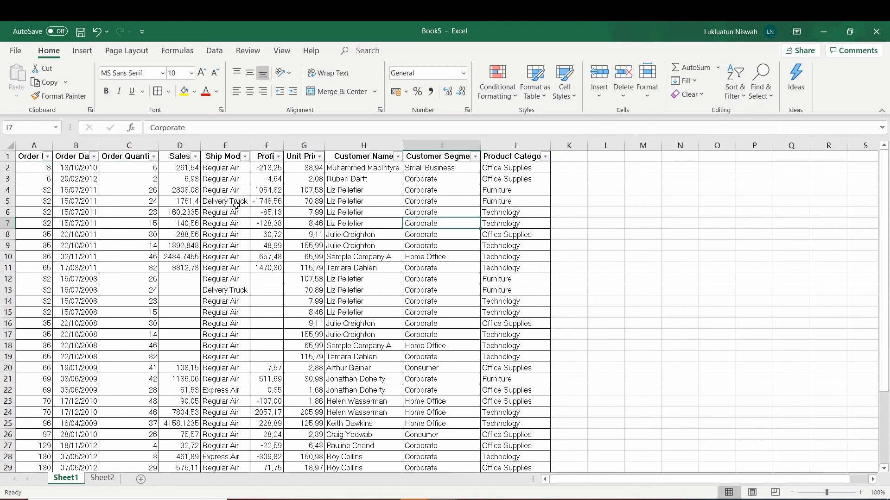
Filter the Ship Mode column to show only Regular Air and review the filtered rows.
left_click(245, 156)
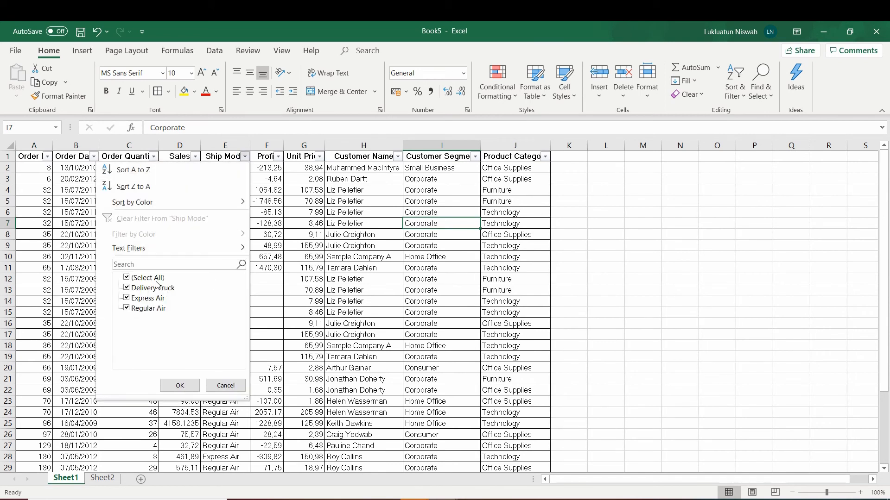
left_click(179, 386)
left_click(235, 157)
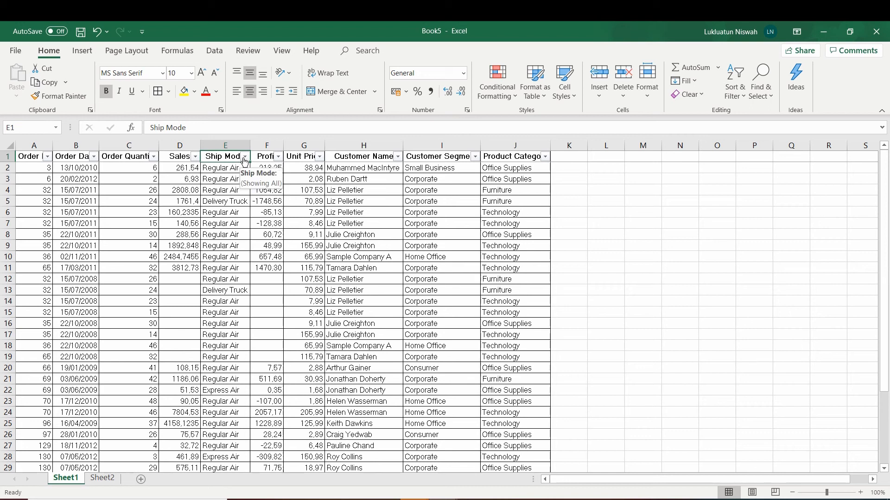
left_click(244, 157)
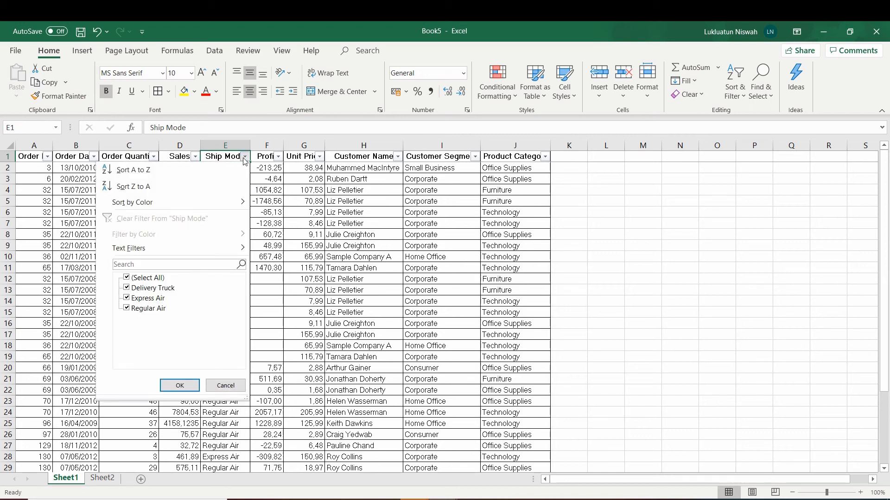
left_click(156, 279)
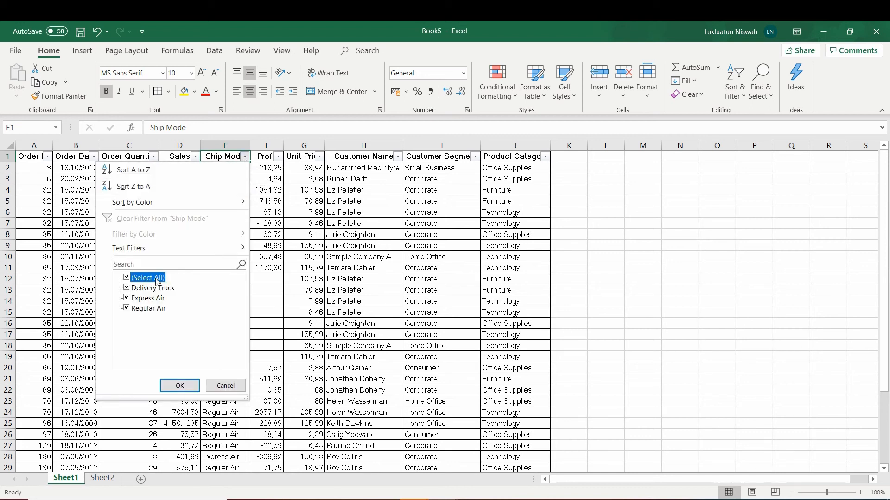
left_click(156, 310)
left_click(180, 386)
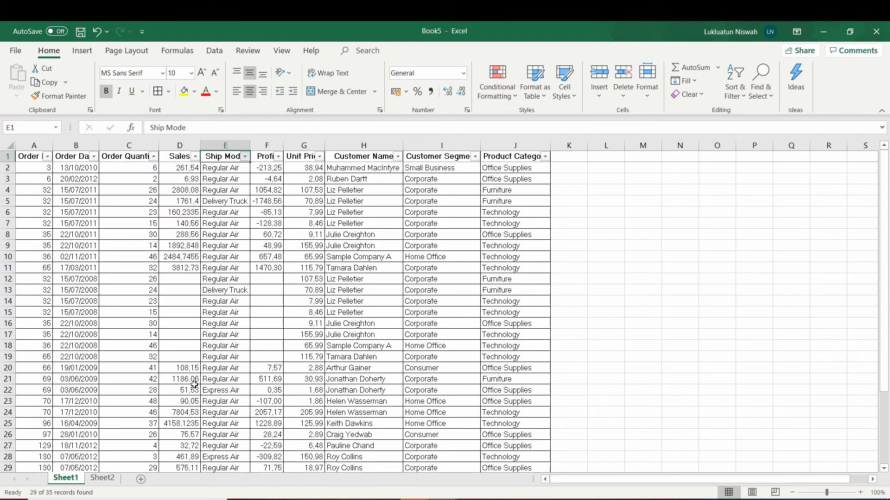
scroll(176, 215, "down", 4)
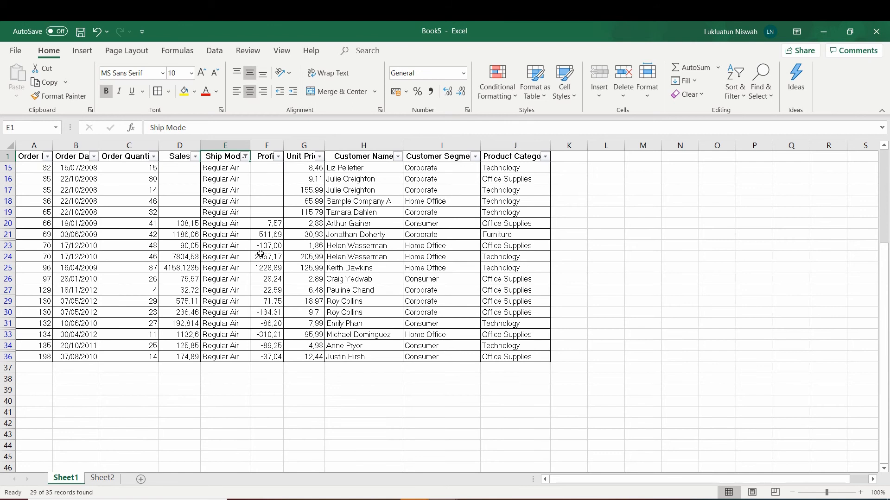
scroll(261, 254, "up", 3)
Filter the Ship Mode column to show only Express Air instead of Regular Air.
left_click(245, 156)
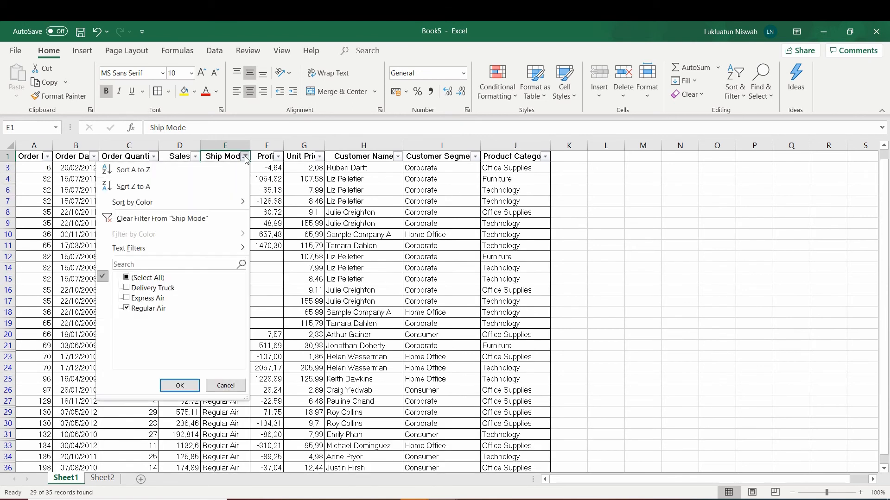
left_click(144, 308)
left_click(149, 298)
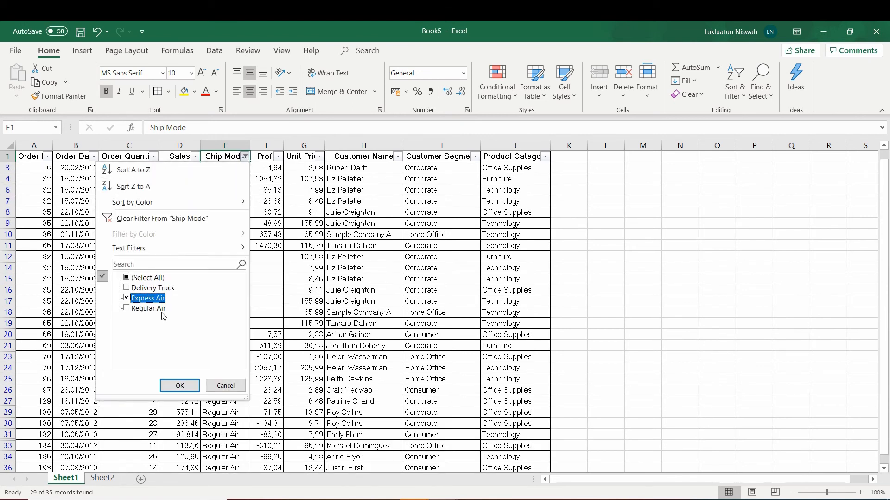
left_click(179, 385)
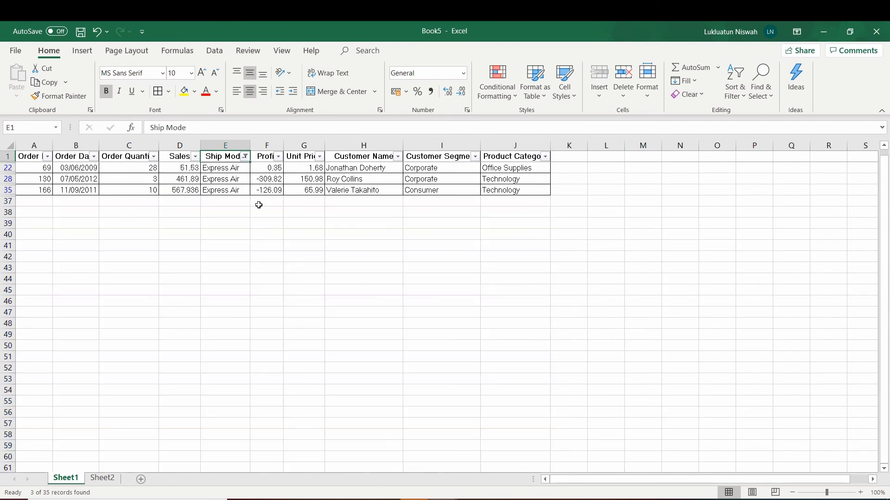
Reset the Ship Mode filter to include all shipping modes so every order row is shown.
left_click(246, 156)
left_click(281, 177)
left_click(245, 156)
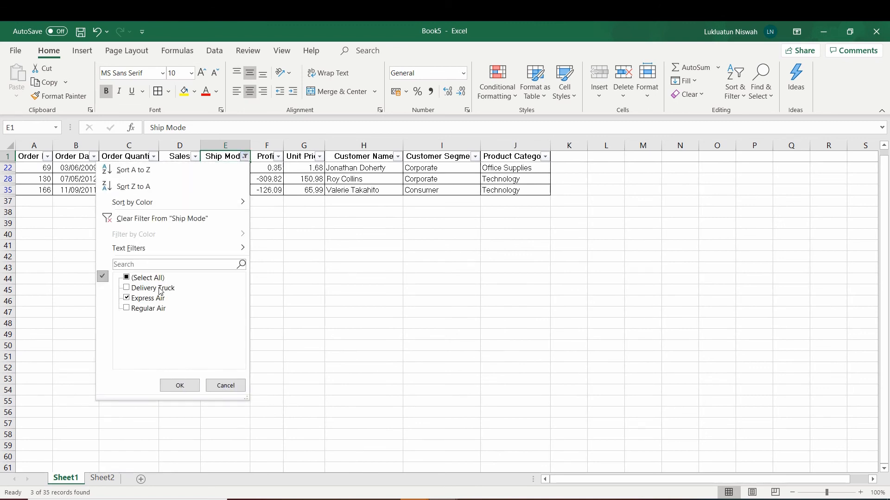
left_click(147, 278)
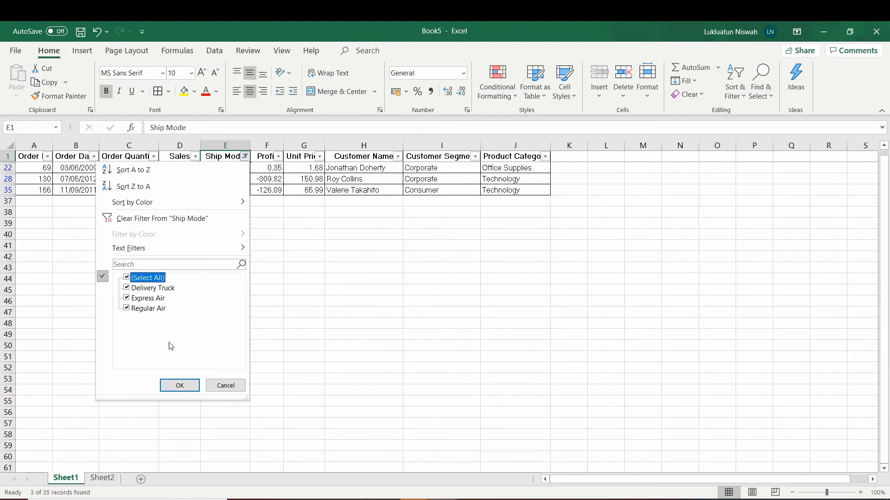
left_click(176, 385)
left_click(212, 243)
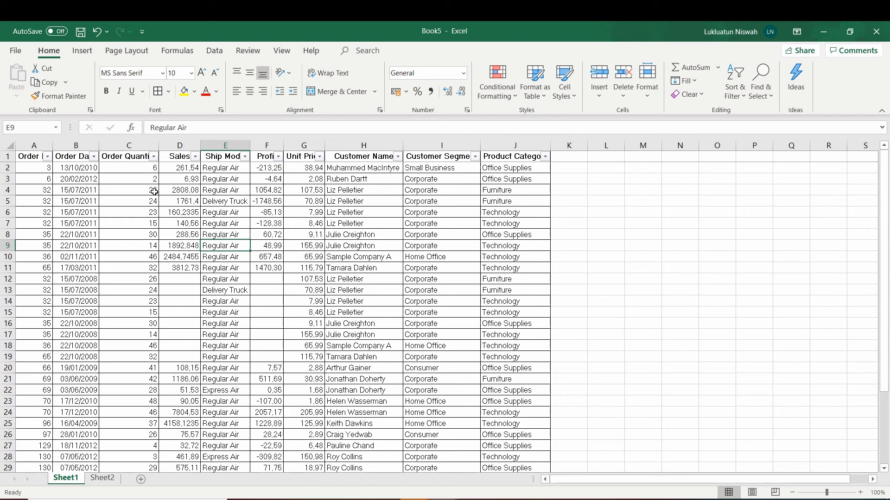
Apply a custom sort to the order data A1:J36 by Order Quantity on cell values, Smallest to Largest.
left_click(134, 169)
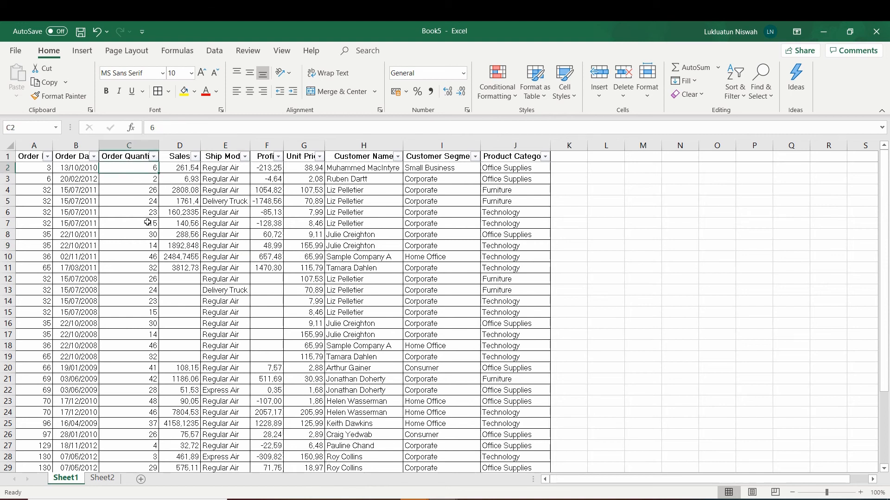
scroll(160, 338, "down", 5)
scroll(160, 339, "up", 5)
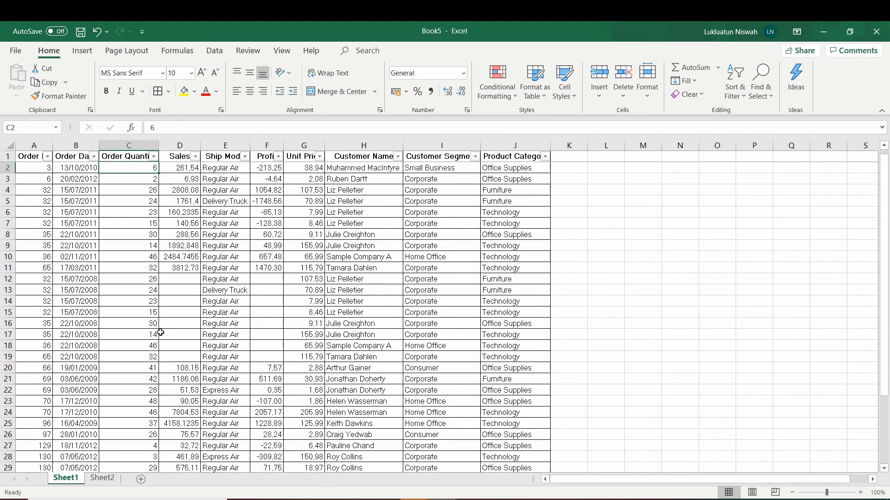
left_click(31, 158)
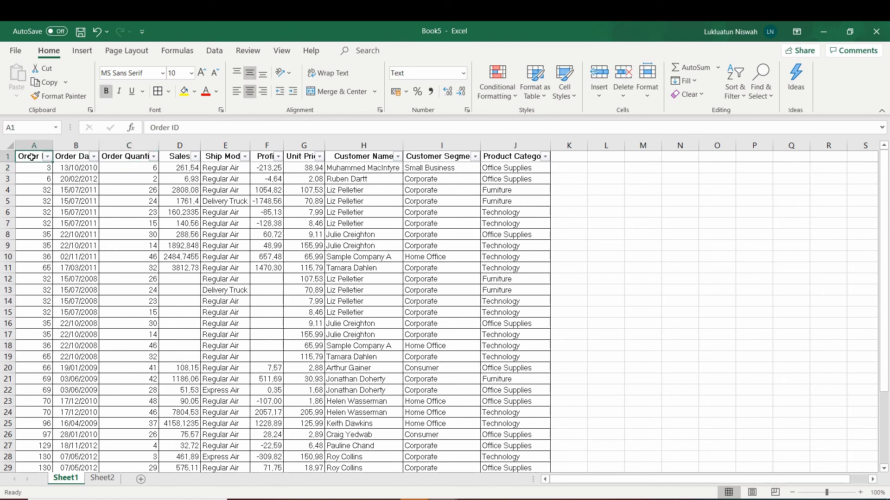
left_click_drag(124, 178, 537, 449)
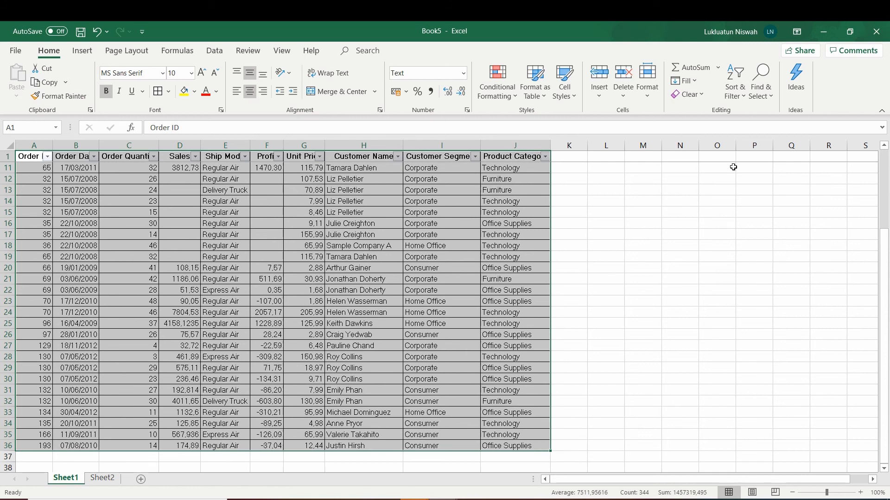
left_click(740, 96)
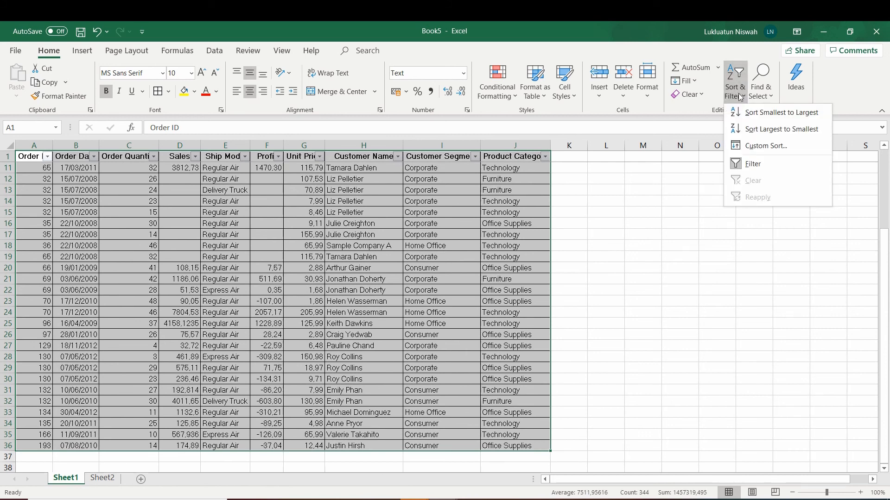
left_click(761, 146)
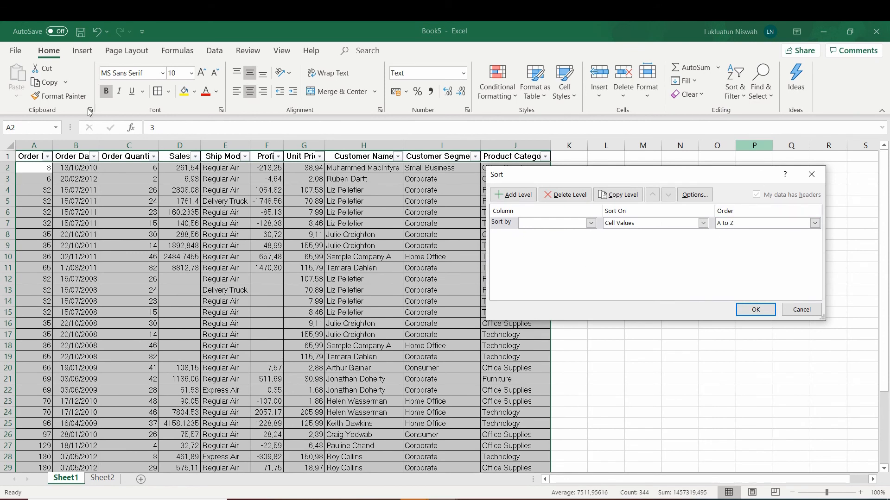
left_click(591, 223)
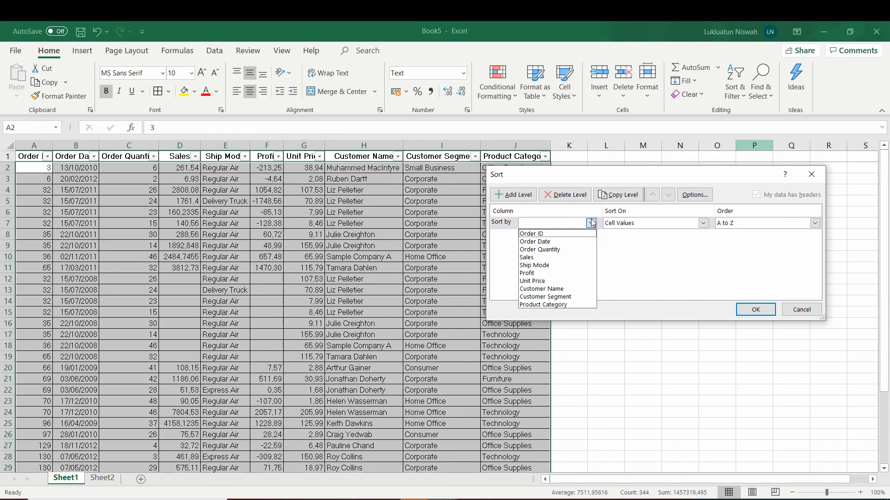
left_click(570, 250)
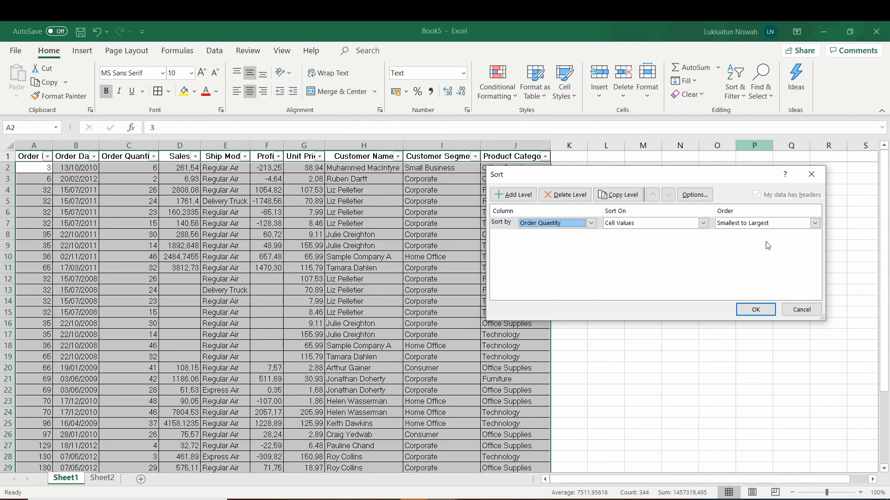
left_click(818, 223)
left_click(816, 224)
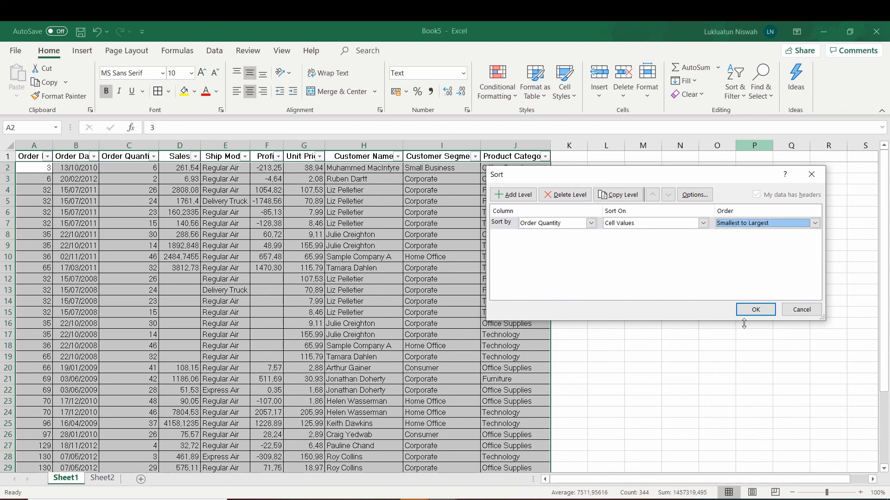
left_click(751, 307)
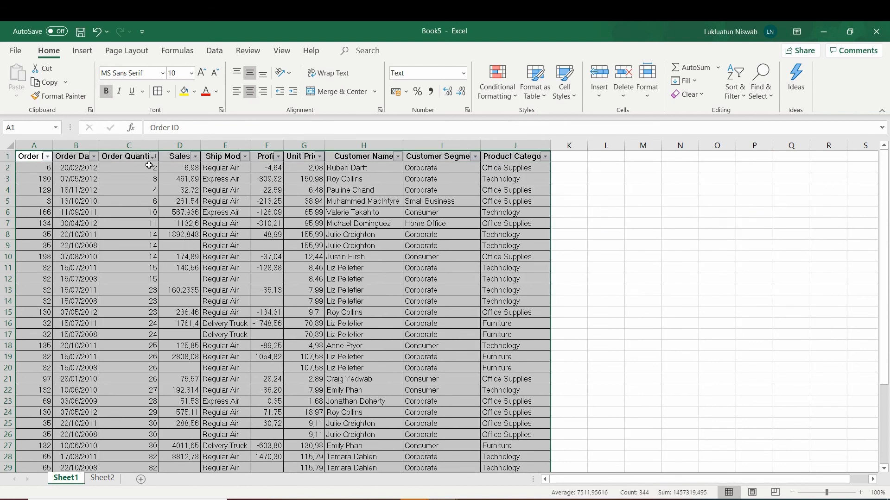
Review the rows sorted by Order Quantity and clear the sort state from the table's filters.
left_click(149, 165)
scroll(153, 265, "down", 9)
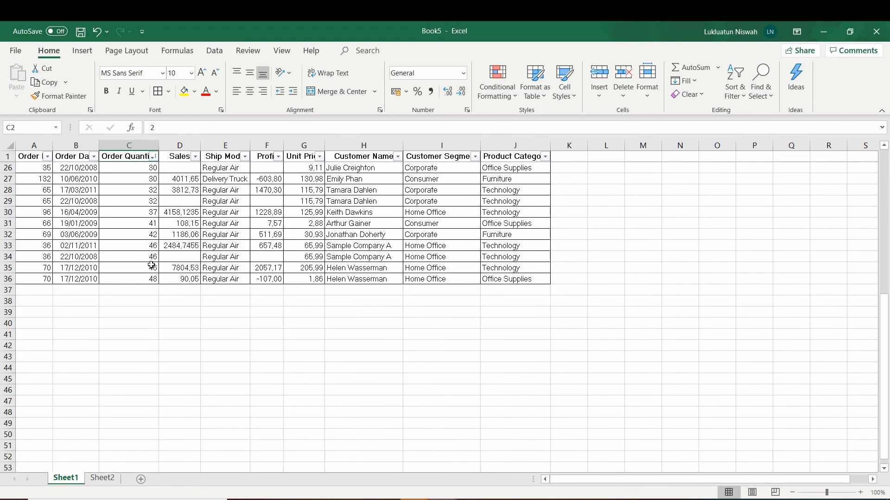
scroll(153, 266, "up", 5)
scroll(154, 267, "up", 4)
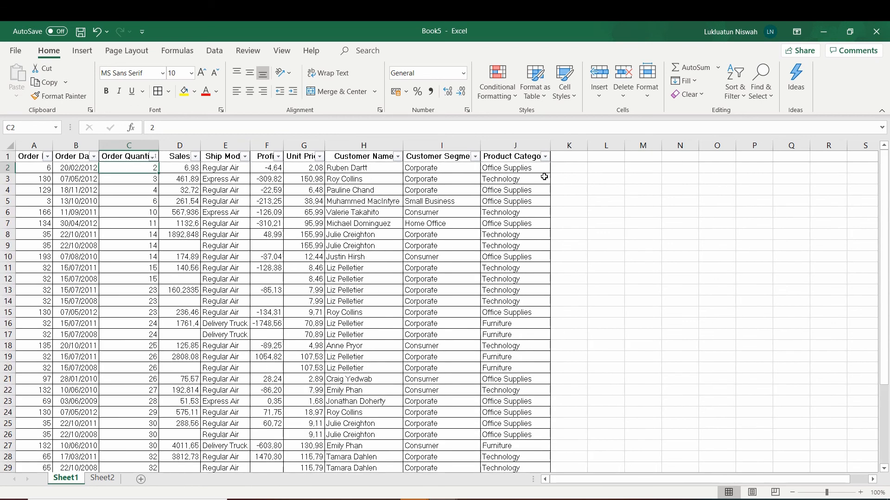
left_click(738, 88)
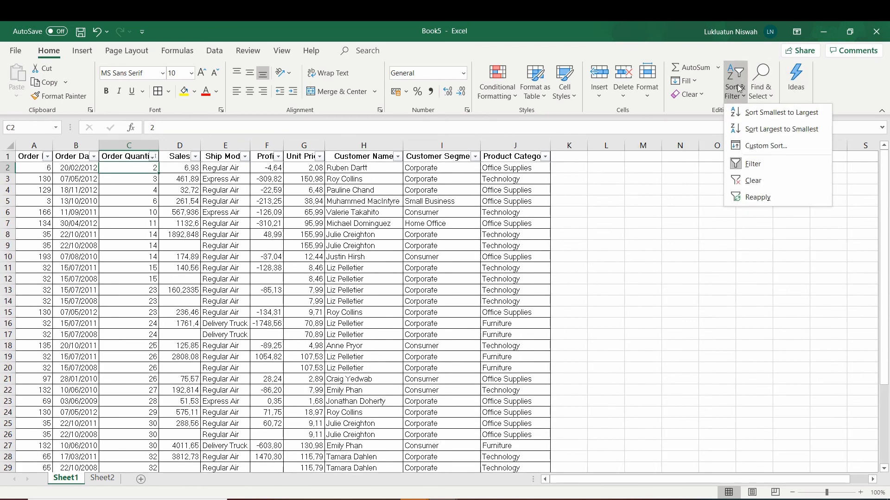
left_click(743, 182)
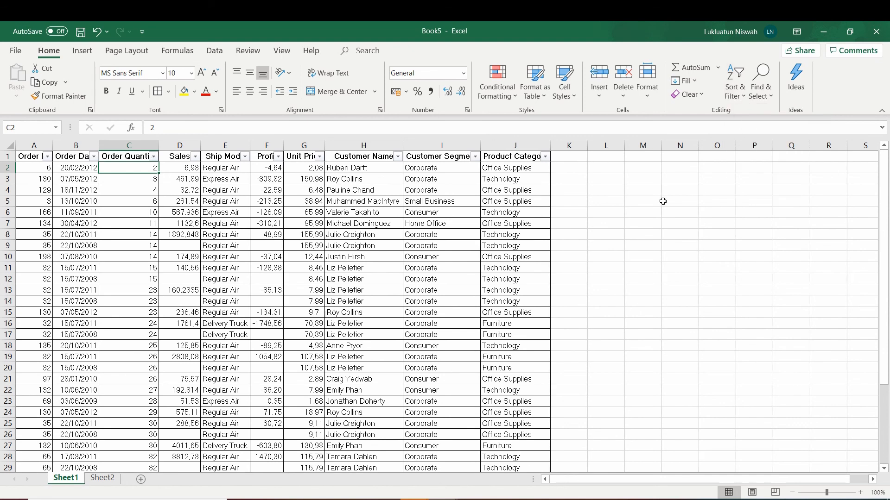
left_click(258, 281)
scroll(269, 223, "down", 12)
scroll(278, 232, "up", 12)
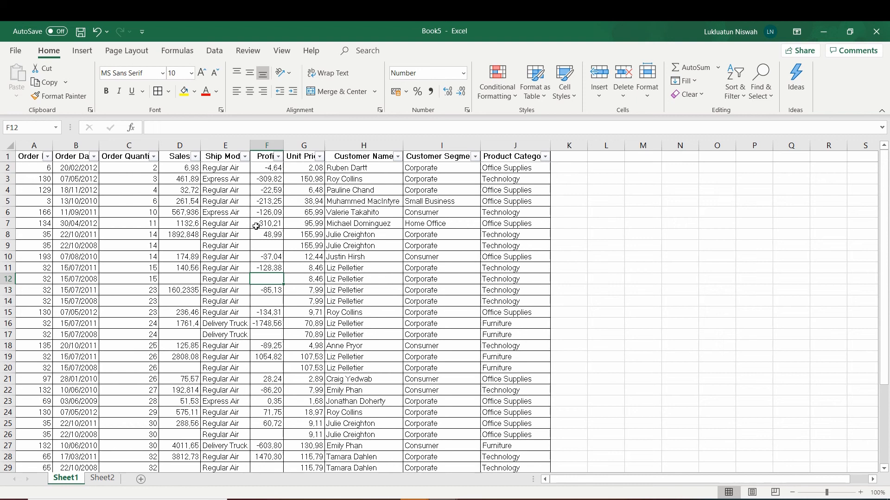
Check both pages of Sheet1 in the print preview and return to the sheet.
left_click(12, 51)
left_click(48, 230)
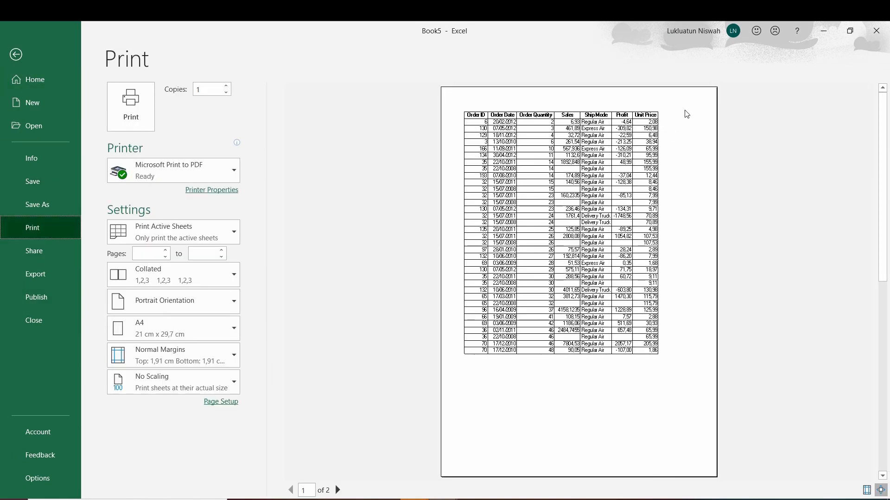
left_click(338, 489)
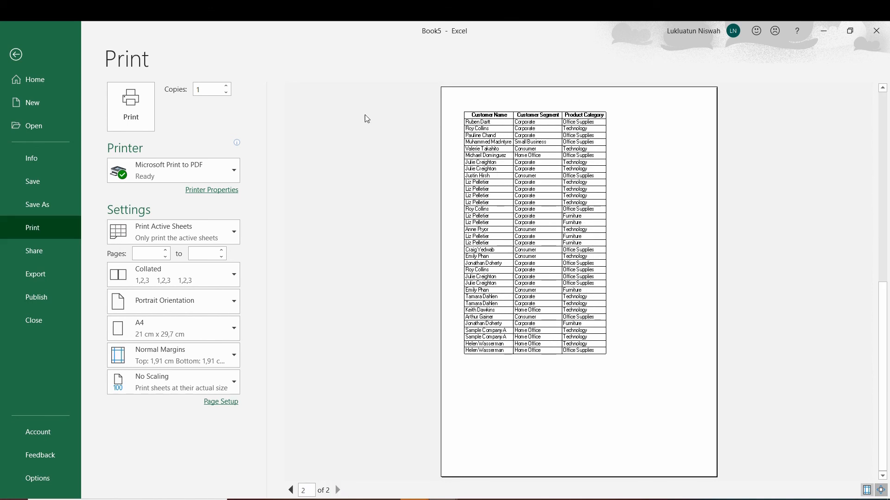
left_click(16, 55)
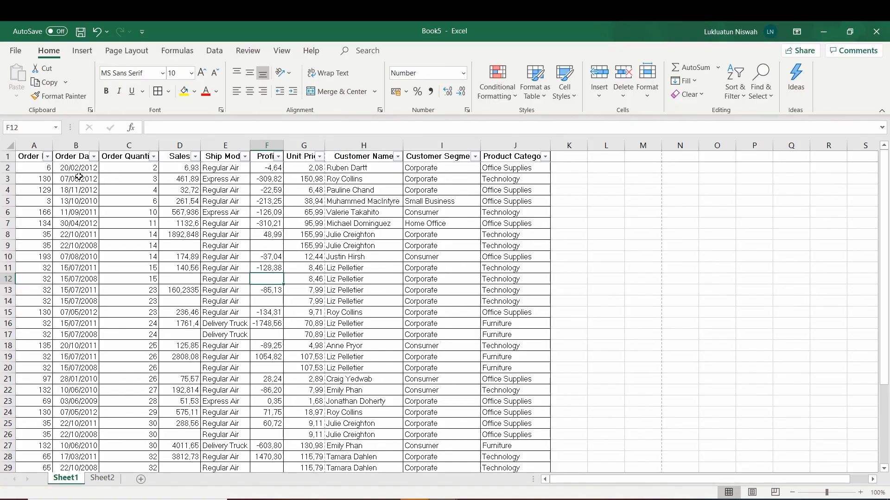
Show Sheet1 in Page Break Preview and move the page break between columns G and H to the outer edge of column J.
left_click(31, 157)
left_click(502, 158)
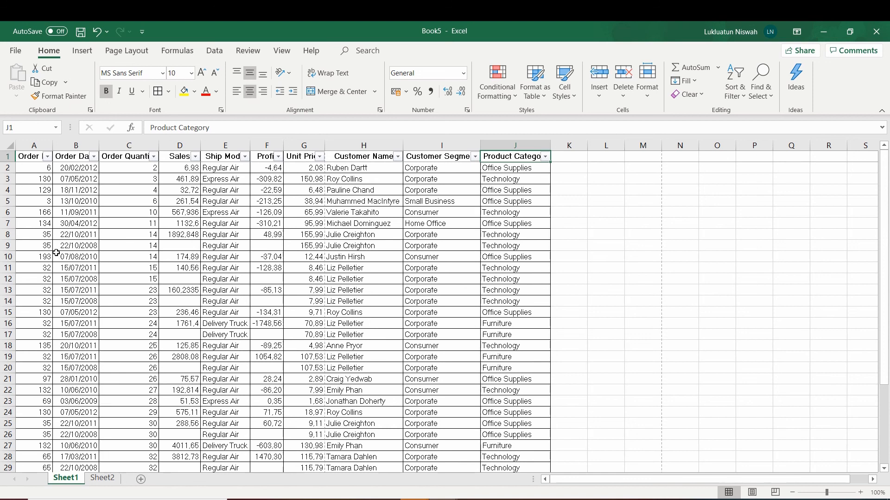
left_click_drag(30, 157, 536, 457)
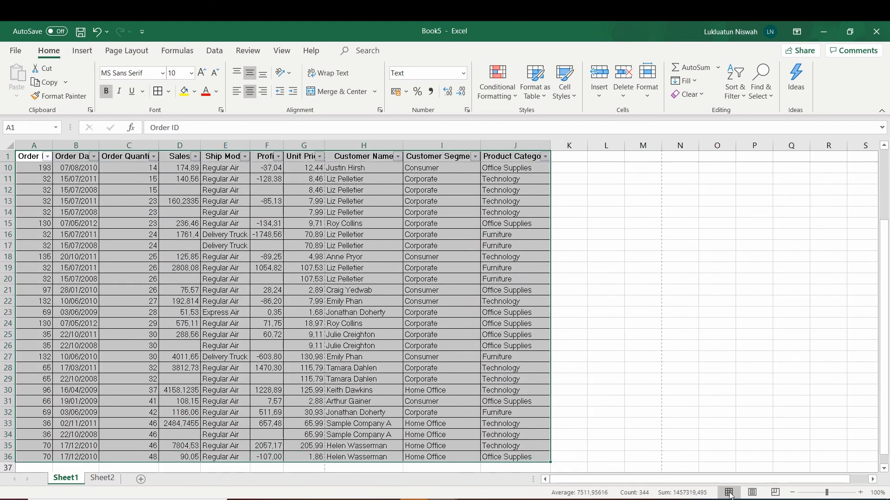
left_click(775, 493)
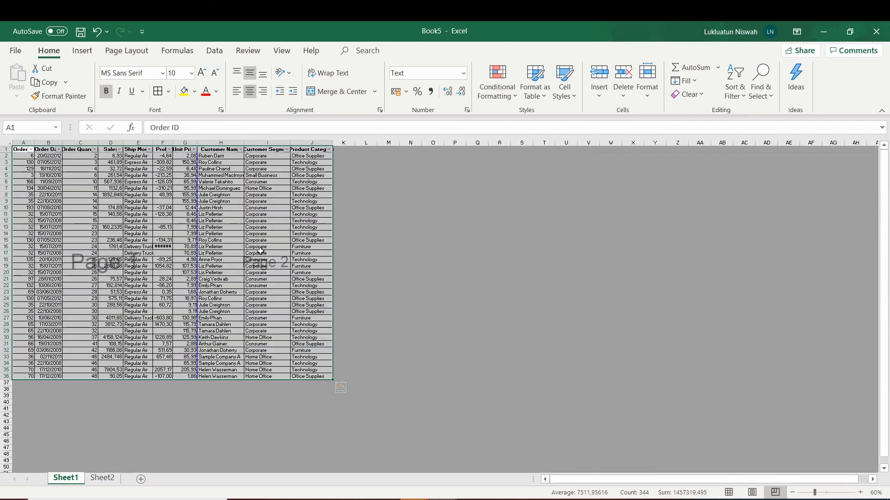
left_click(240, 233)
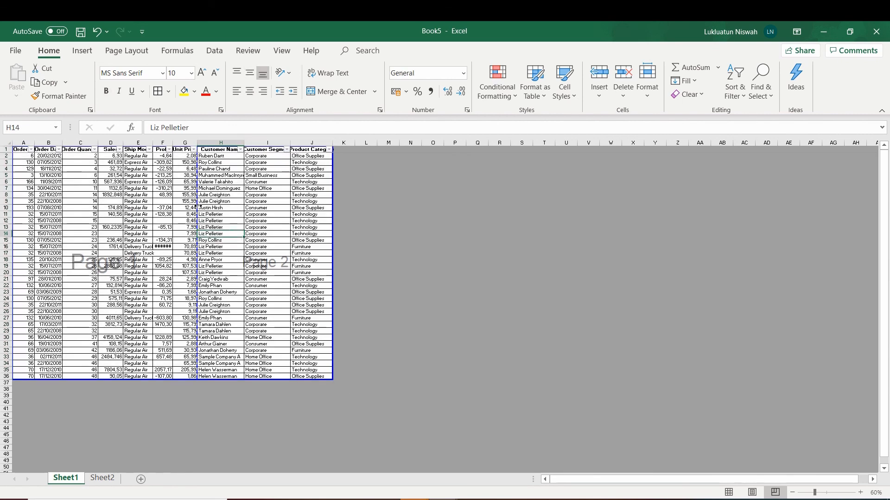
left_click_drag(198, 206, 332, 229)
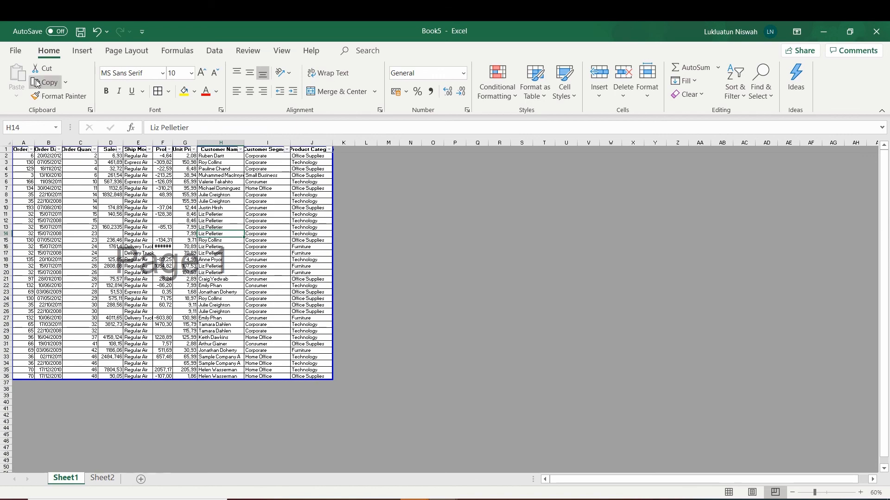
Check the adjusted one-page layout of Sheet1 in the print preview and leave the preview.
left_click(21, 50)
left_click(48, 225)
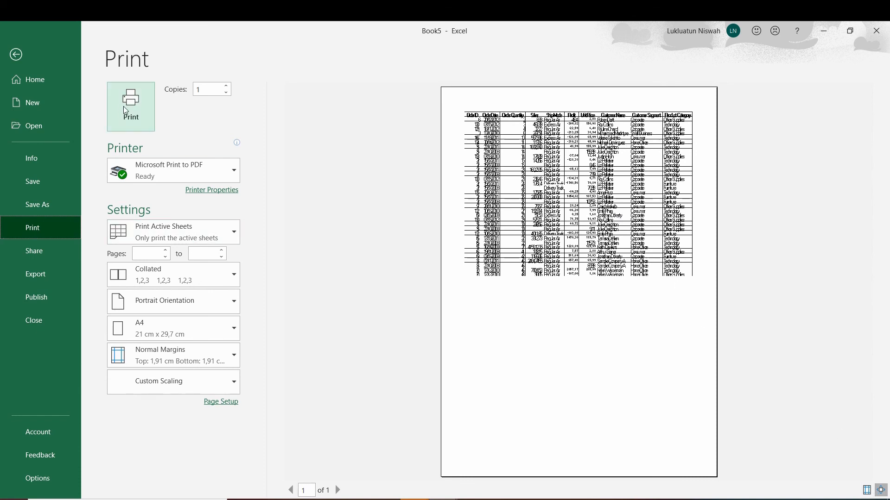
left_click(15, 55)
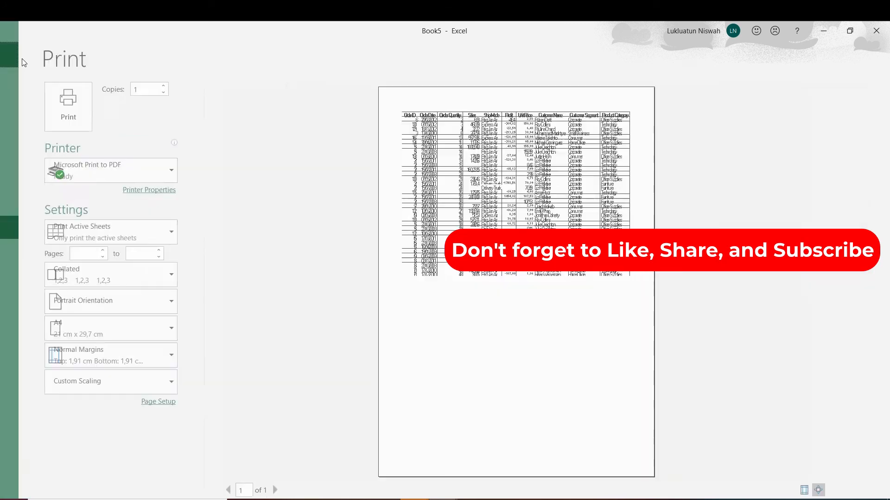